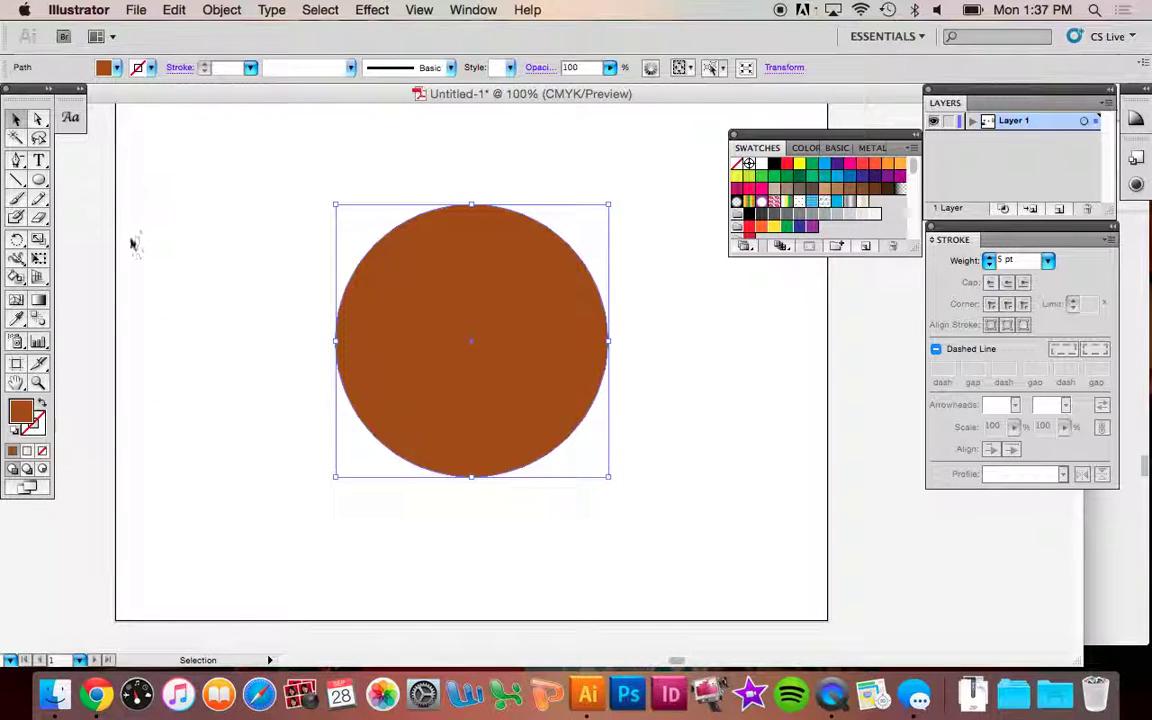
- Save the circle's brown fill as a new process color swatch named Burnt Orange
click(866, 250)
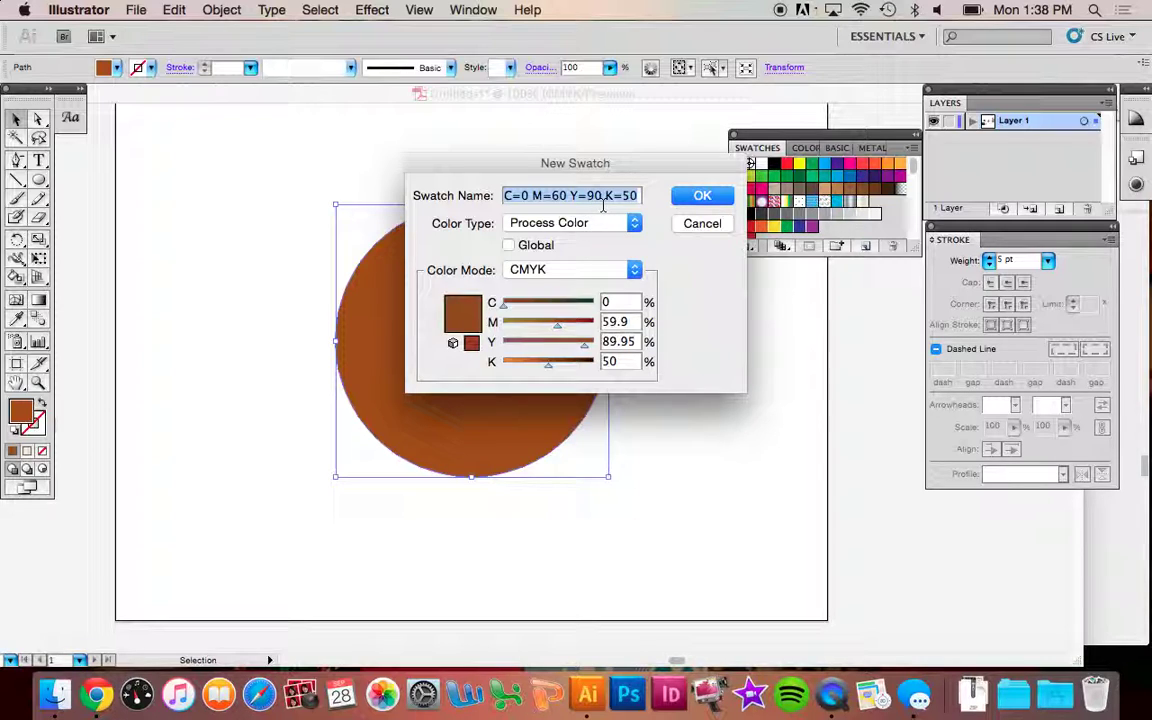
text(Br)
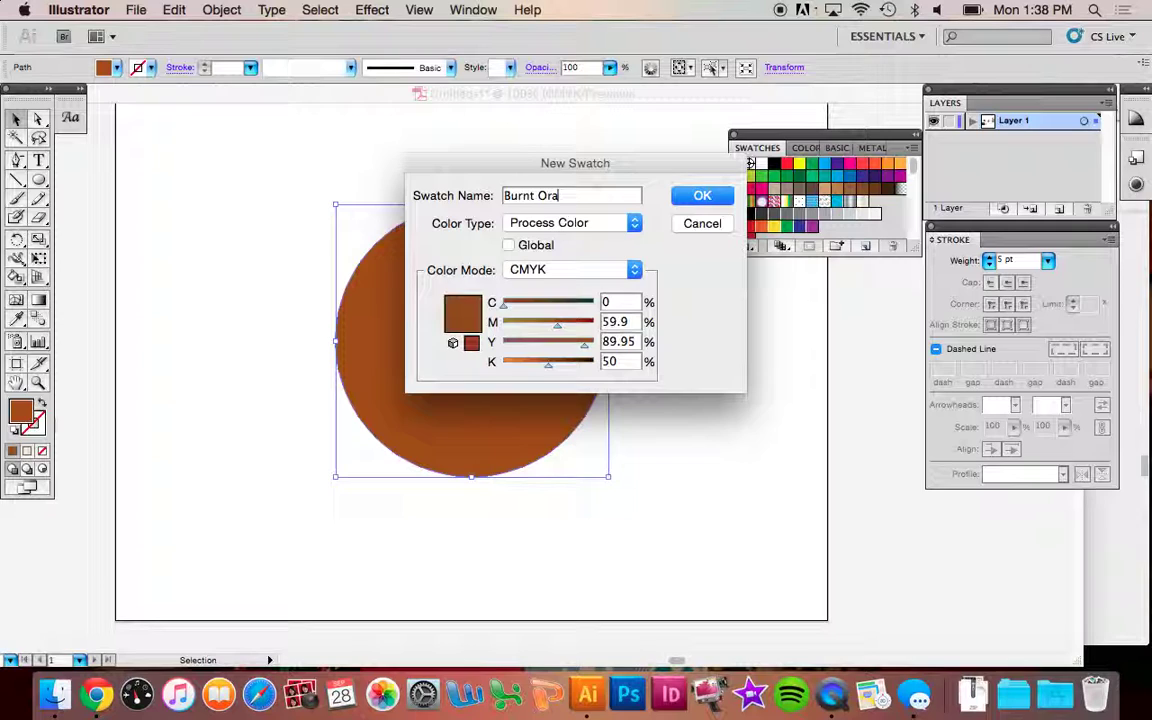
text(rnt Orange)
click(705, 197)
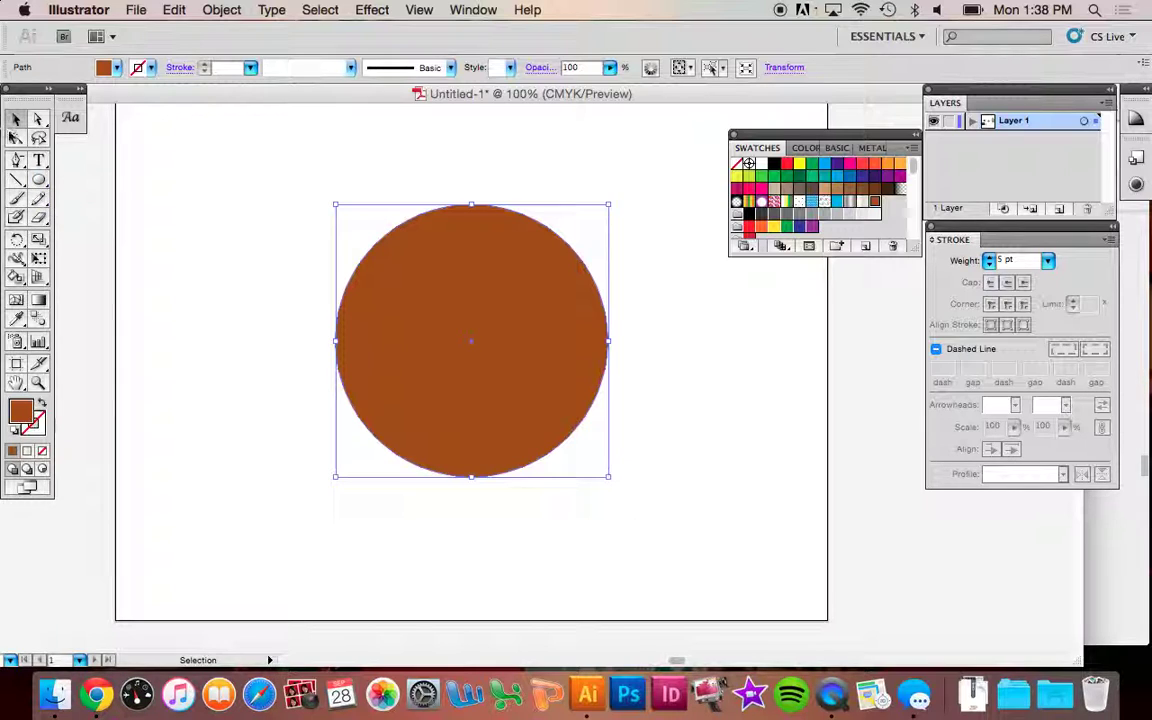
- Set up a gradient mesh of 4 rows and 4 columns on the circle, with To Center appearance and a 100% highlight
click(226, 10)
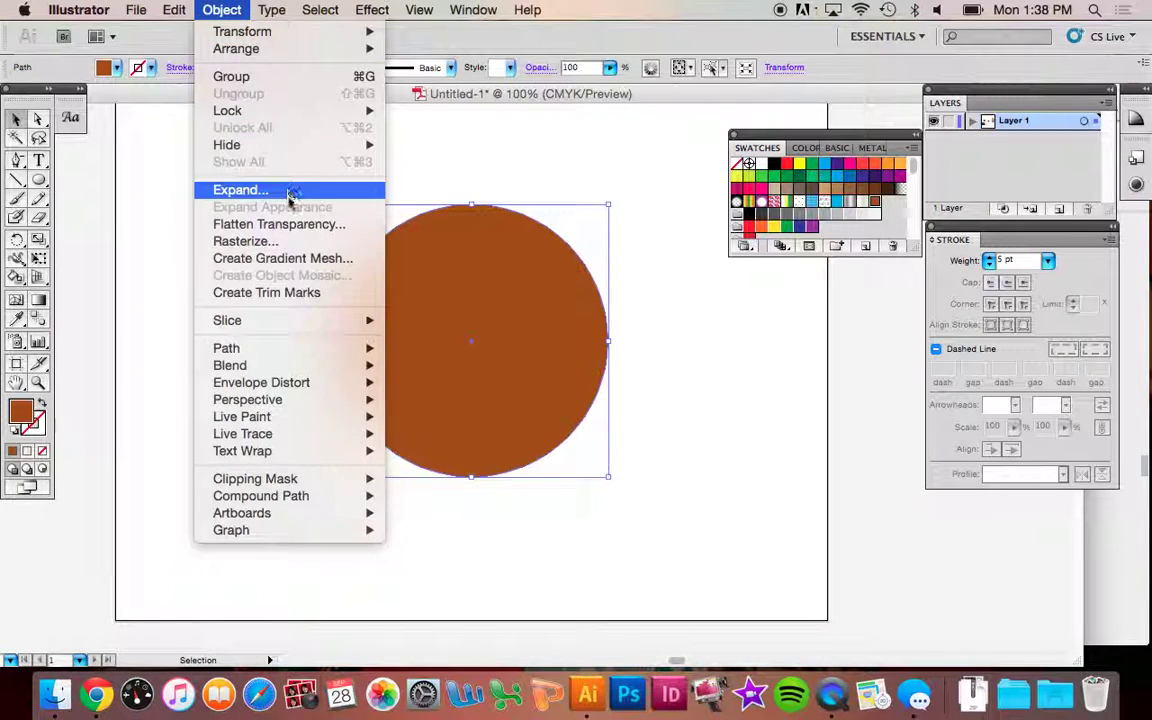
click(322, 259)
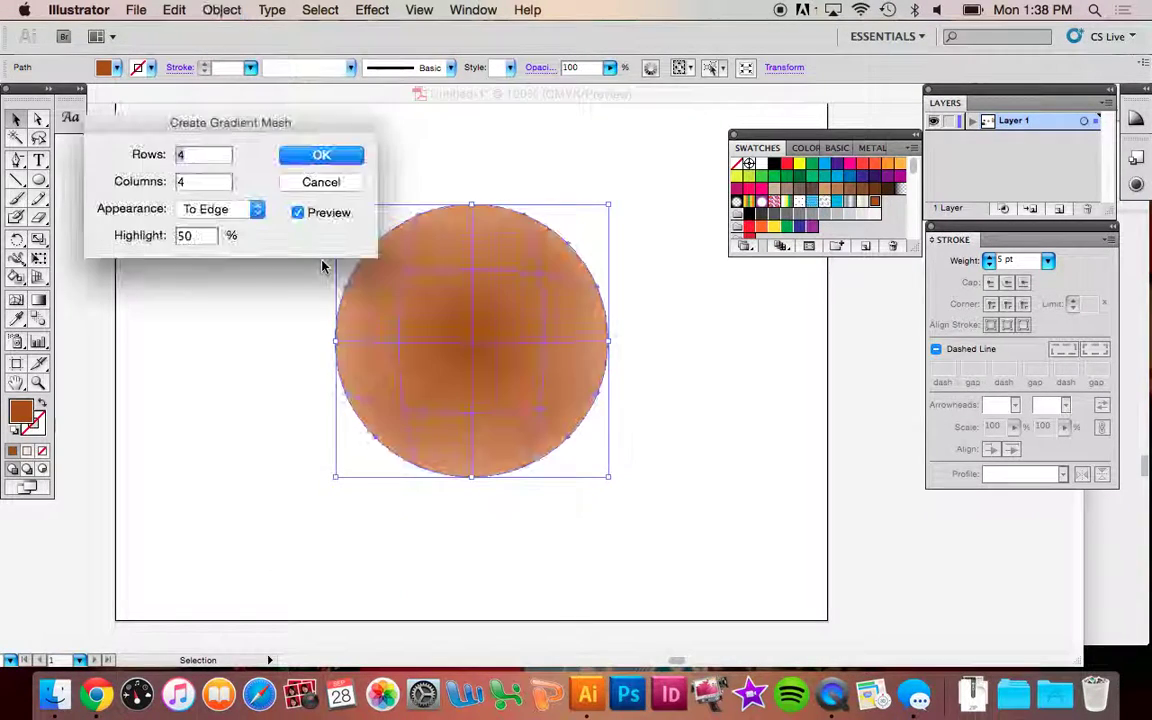
drag(170, 123, 202, 124)
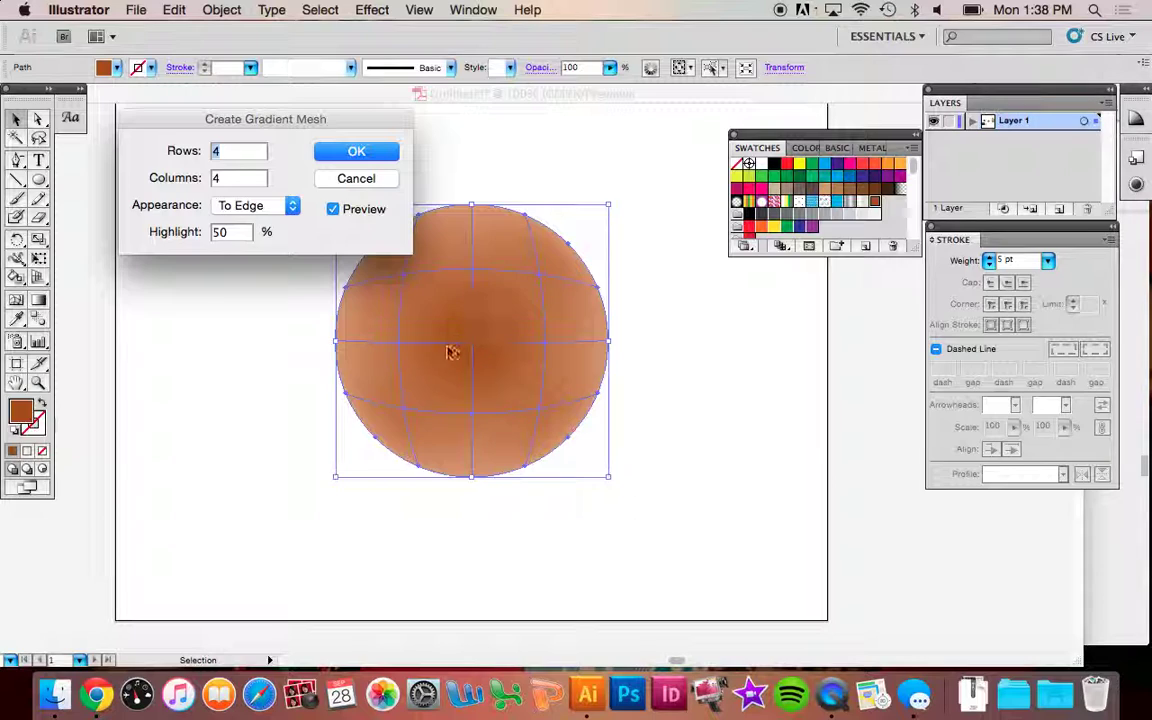
click(226, 204)
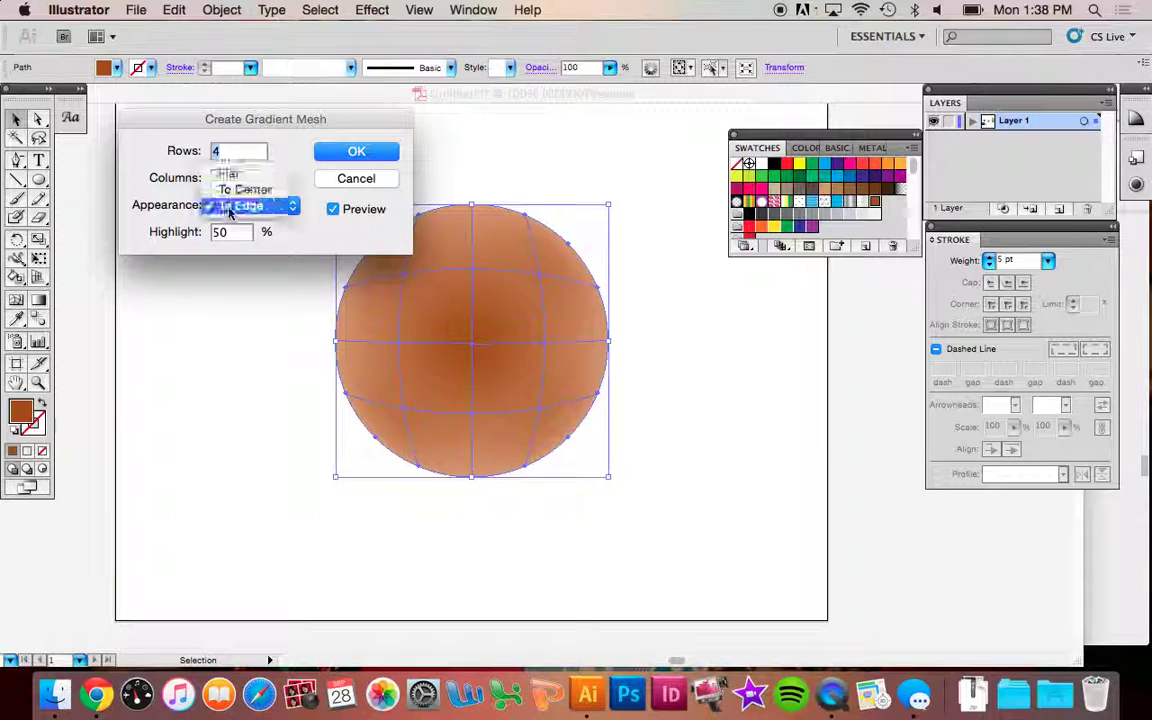
click(252, 189)
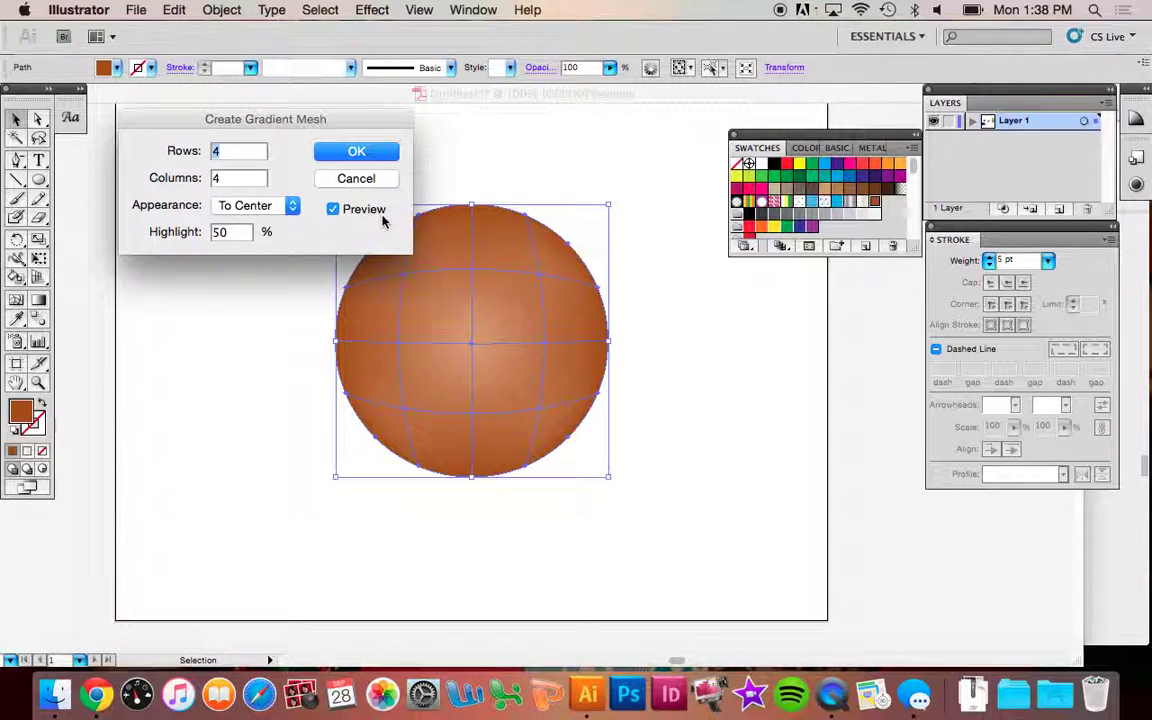
double_click(241, 235)
text(100)
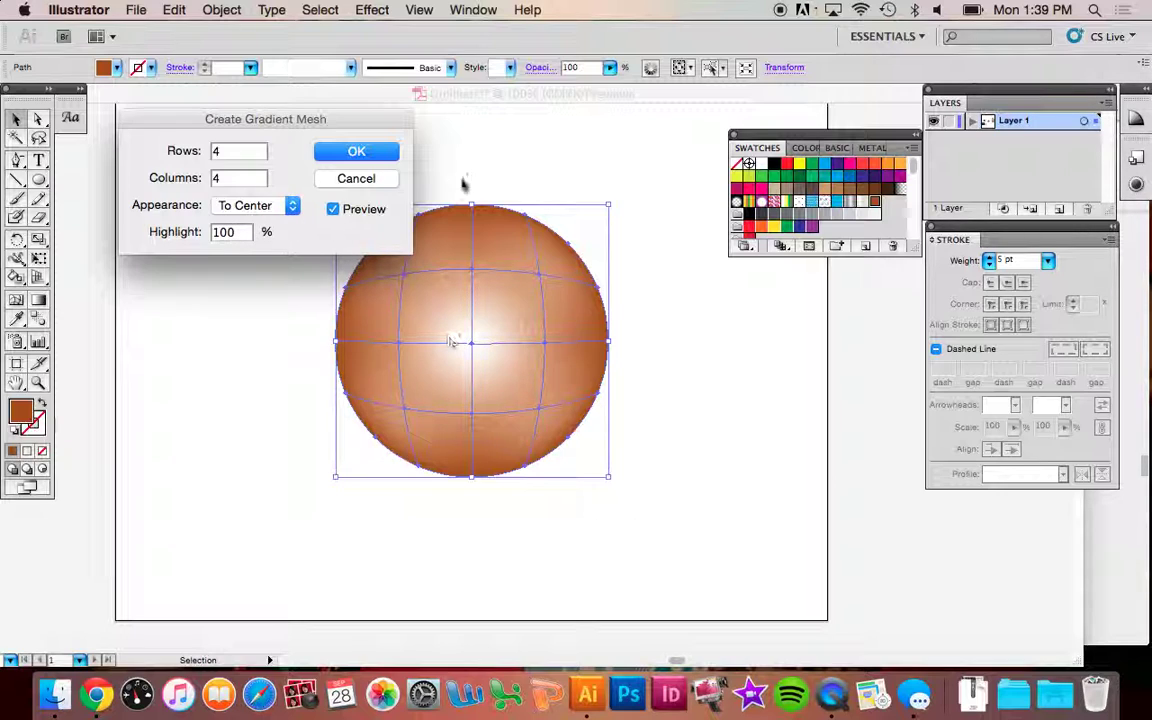
- Compare the Flat and To Center appearances, then create the circle's gradient mesh with the To Edge appearance
click(235, 205)
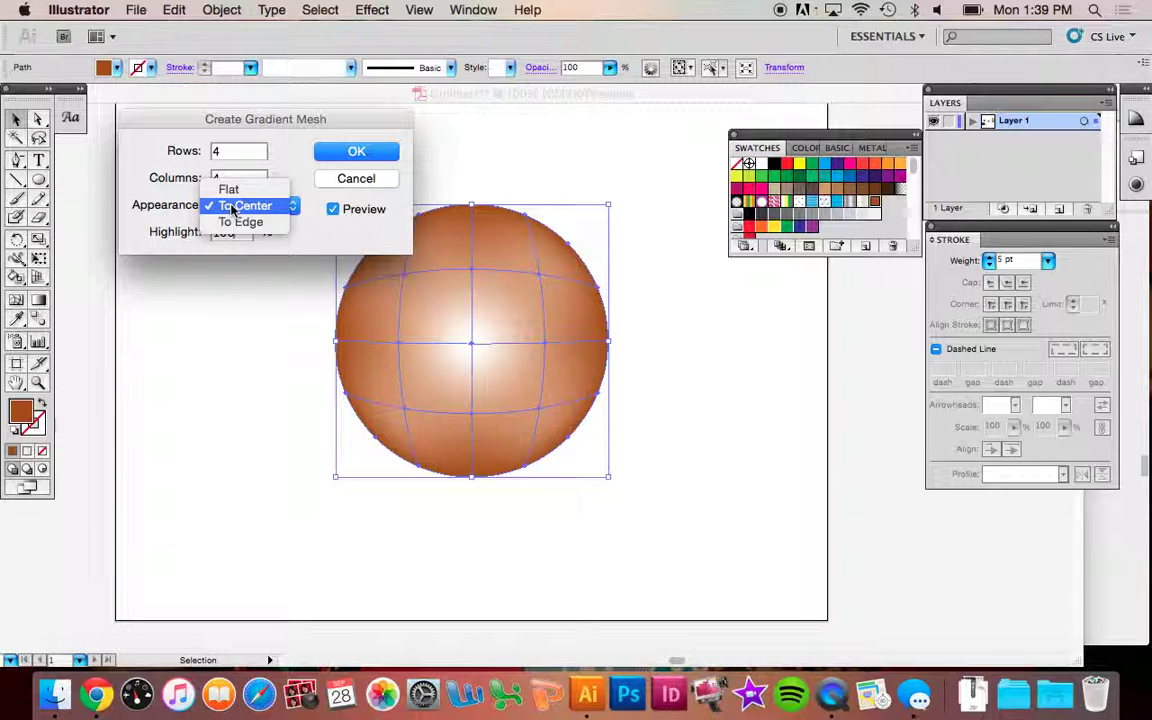
click(240, 188)
click(296, 206)
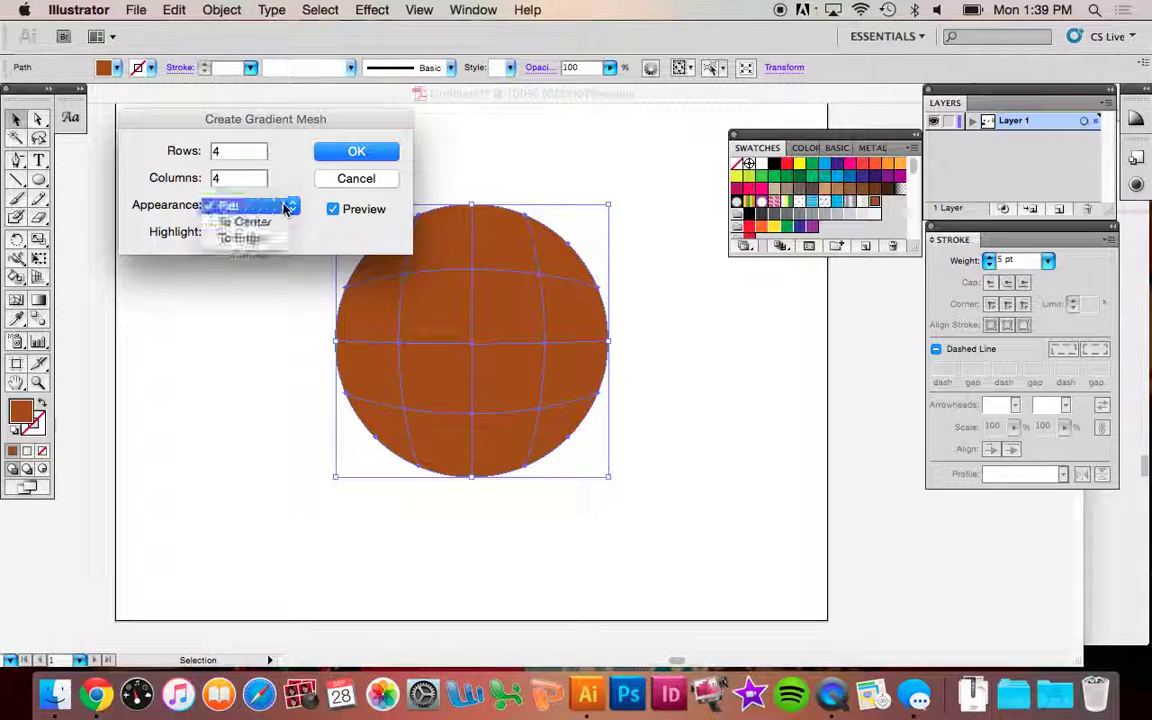
click(272, 222)
click(276, 208)
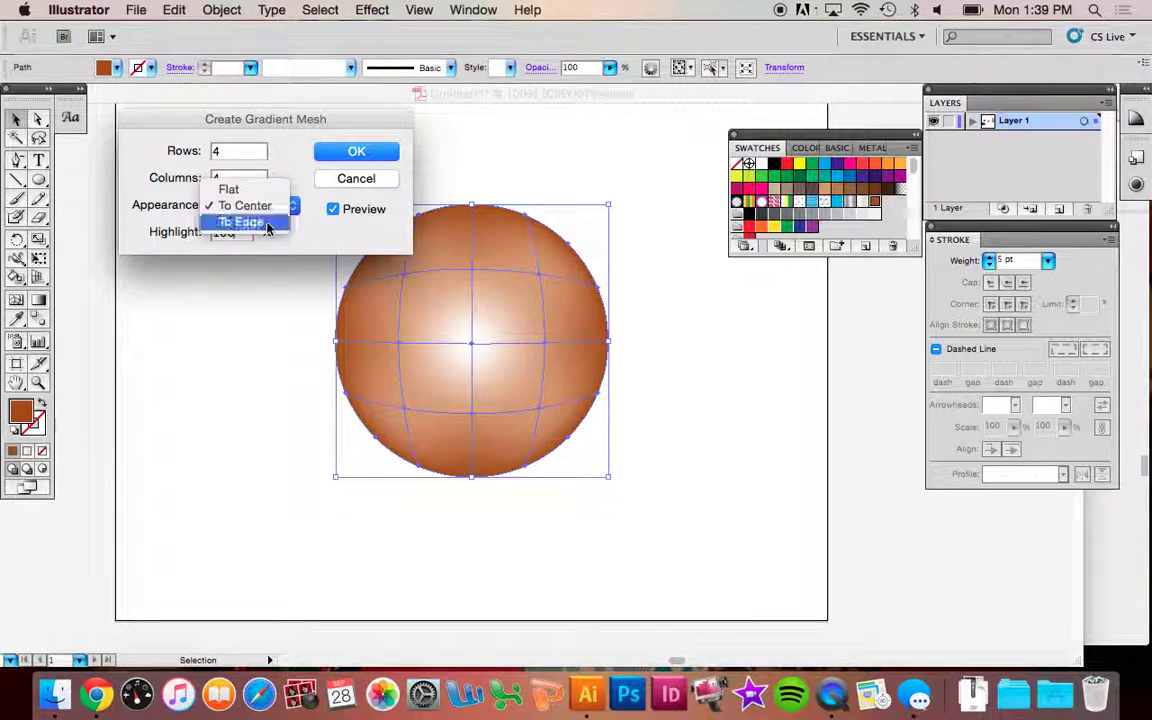
click(262, 222)
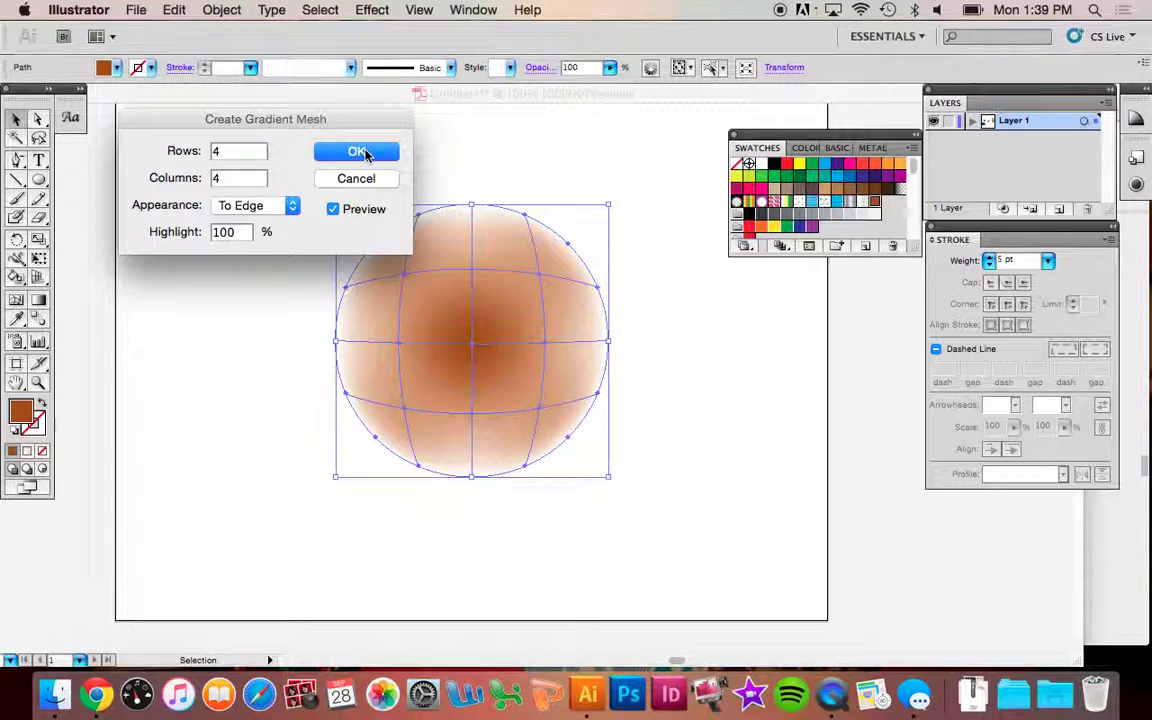
click(365, 152)
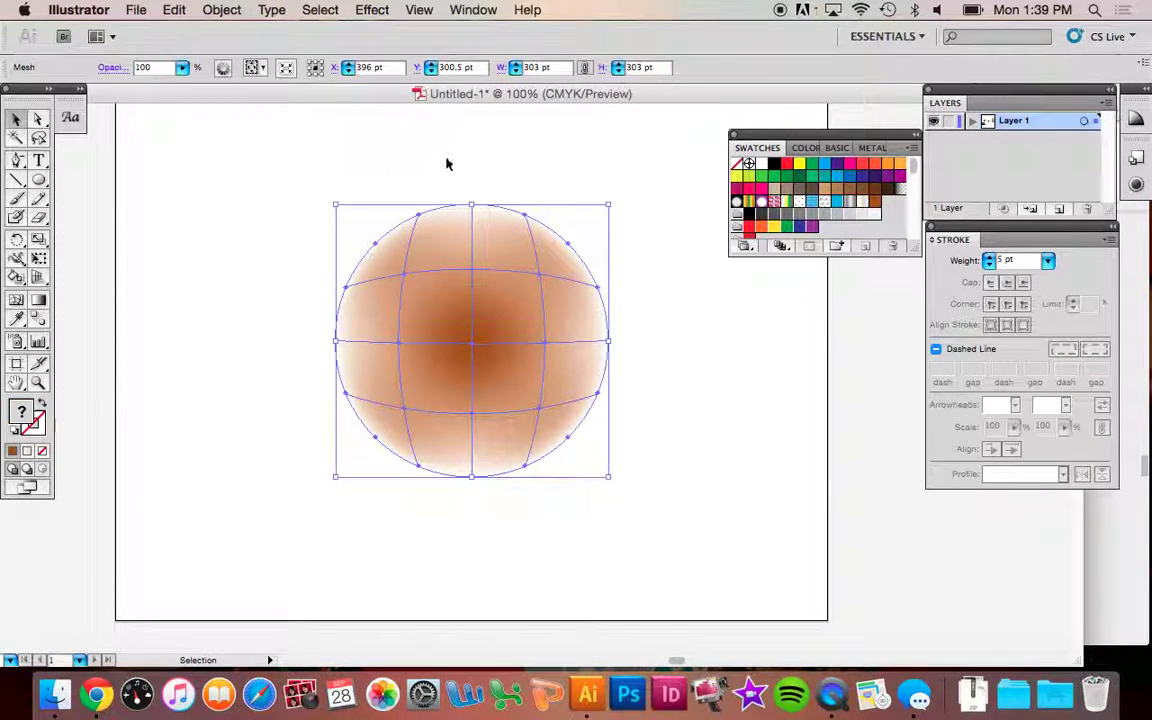
- Color the mesh point at the circle's top edge yellow and the inner point directly below it green
click(40, 121)
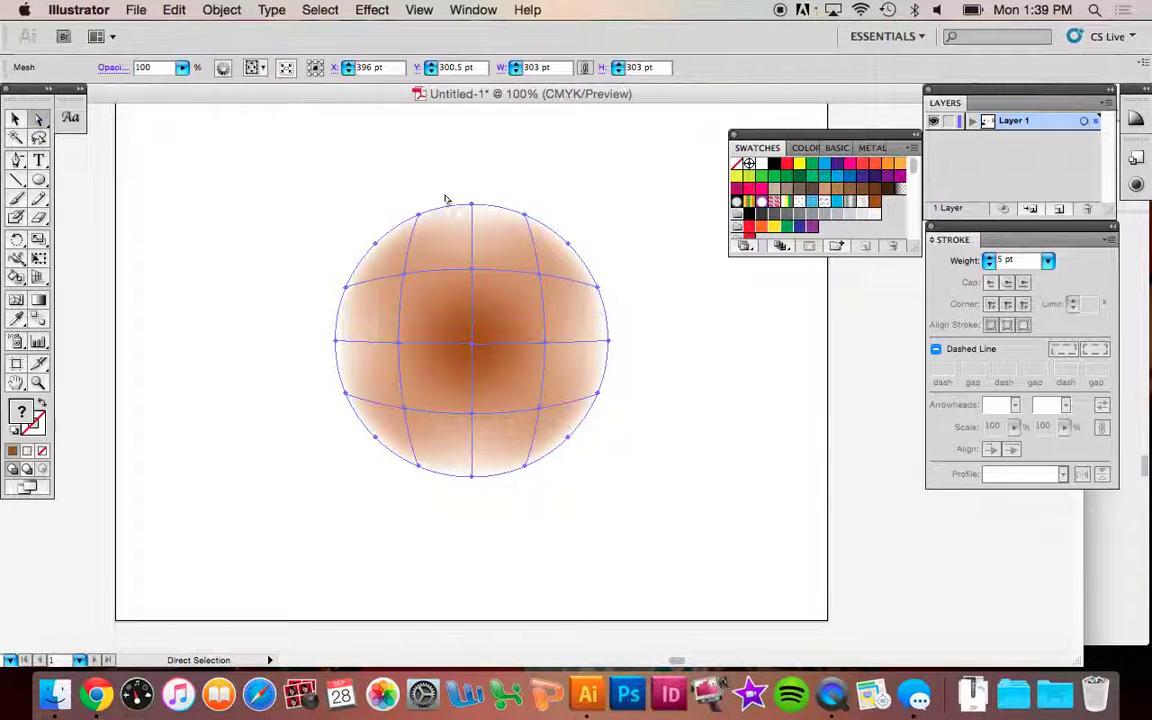
click(473, 207)
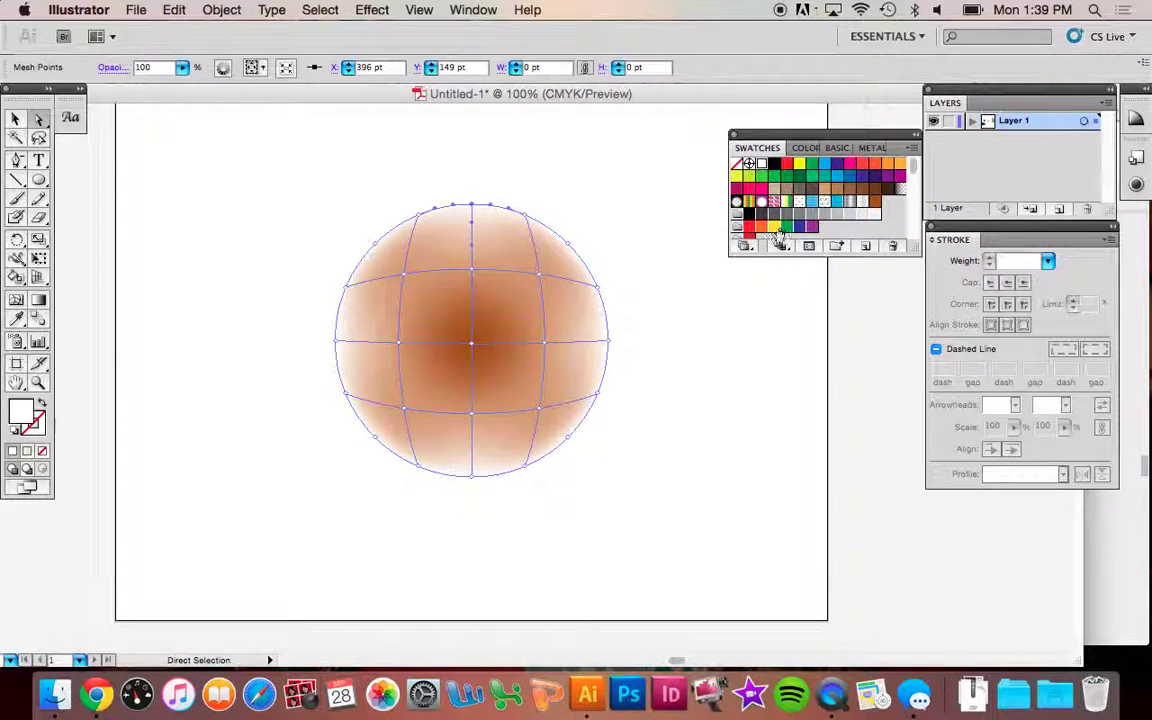
click(775, 228)
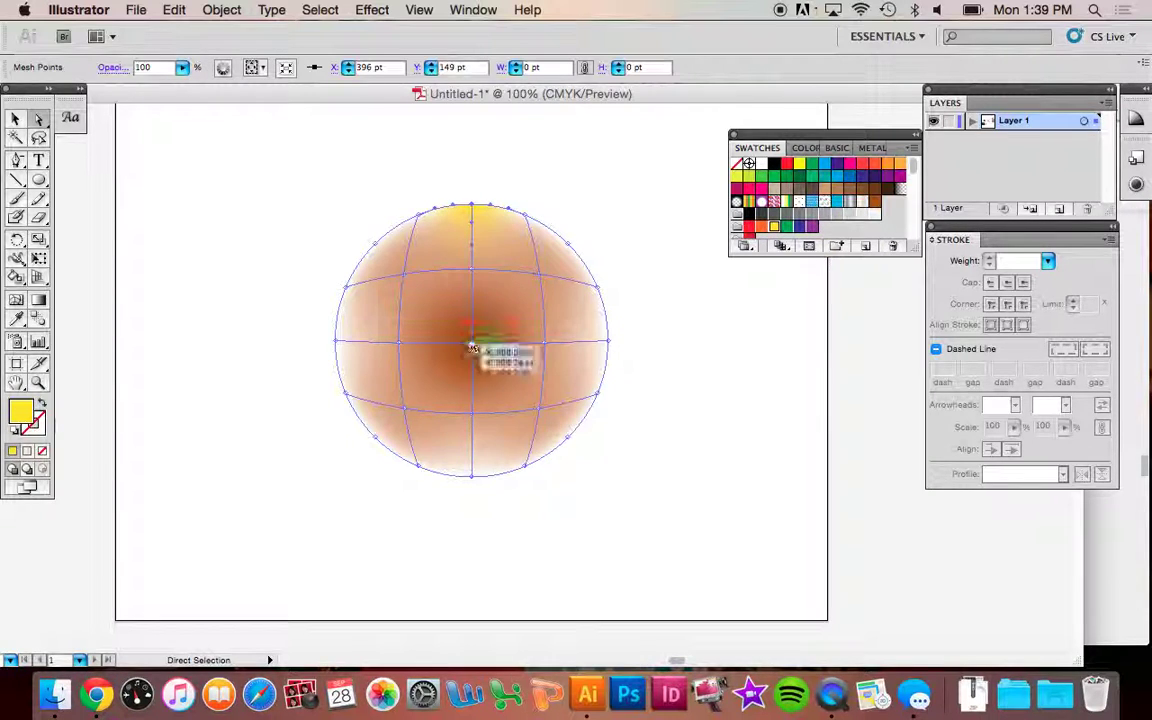
click(471, 270)
click(773, 177)
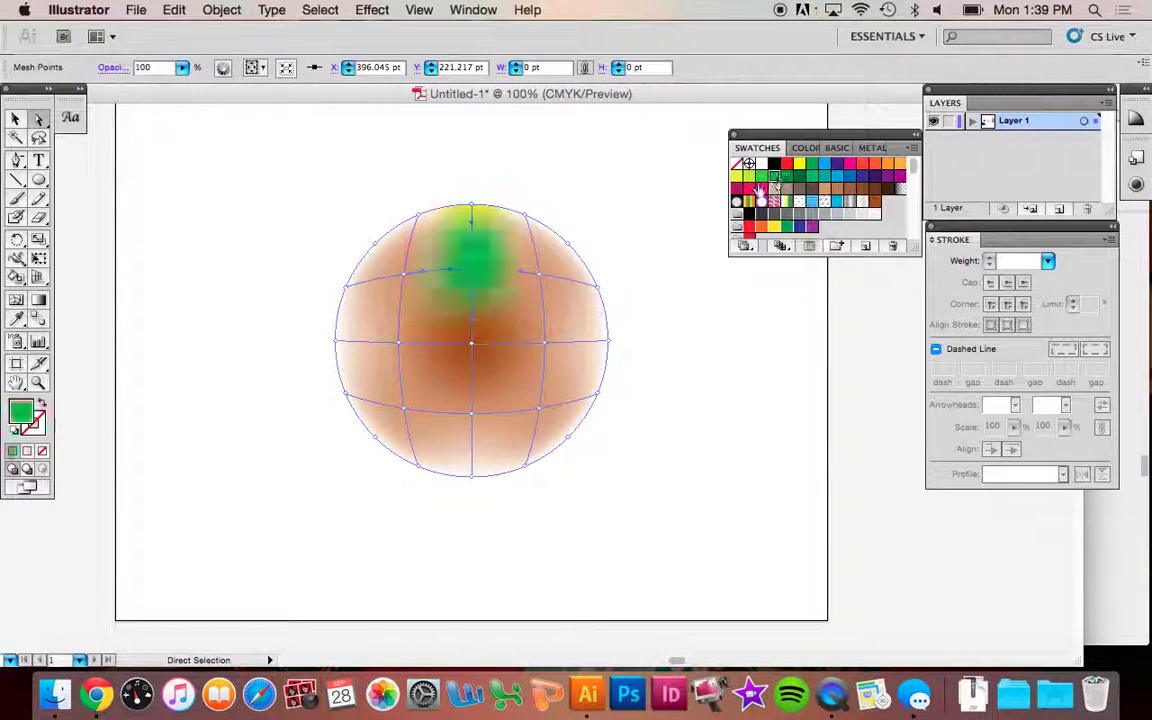
- Color the circle's upper-right inner mesh point orange and the inner point below it light blue
click(540, 273)
click(898, 164)
click(545, 343)
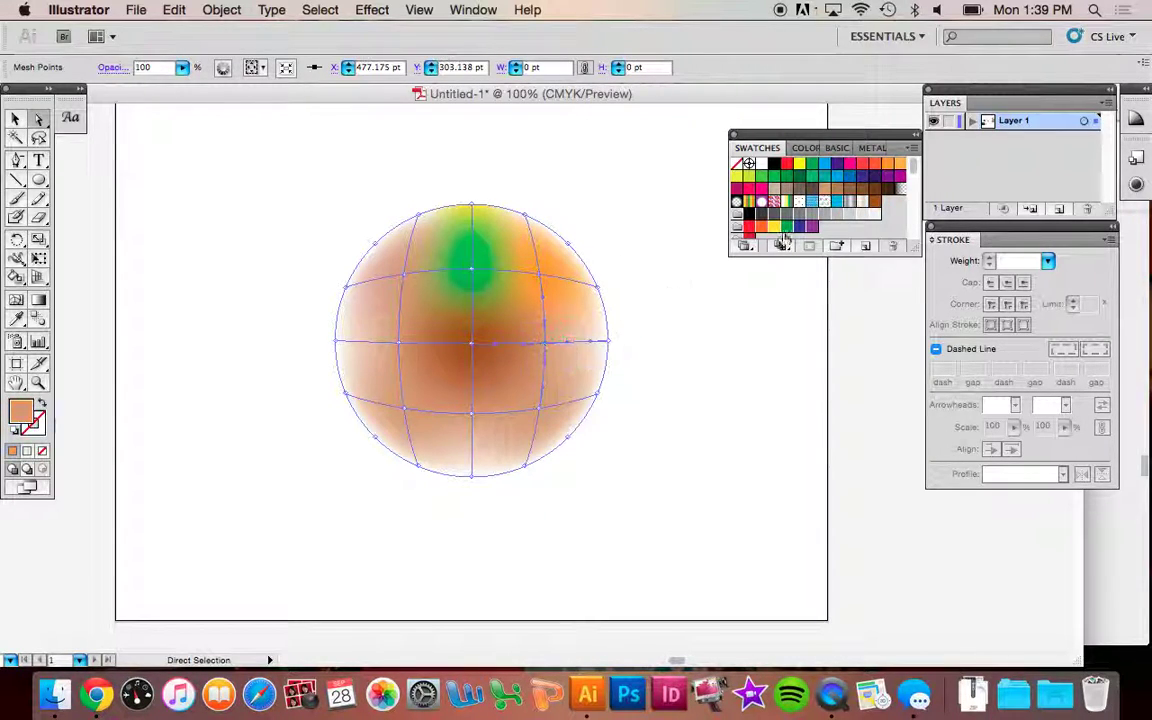
click(823, 164)
- Color the circle's center mesh point orange-red and its upper-left inner mesh point teal
click(492, 343)
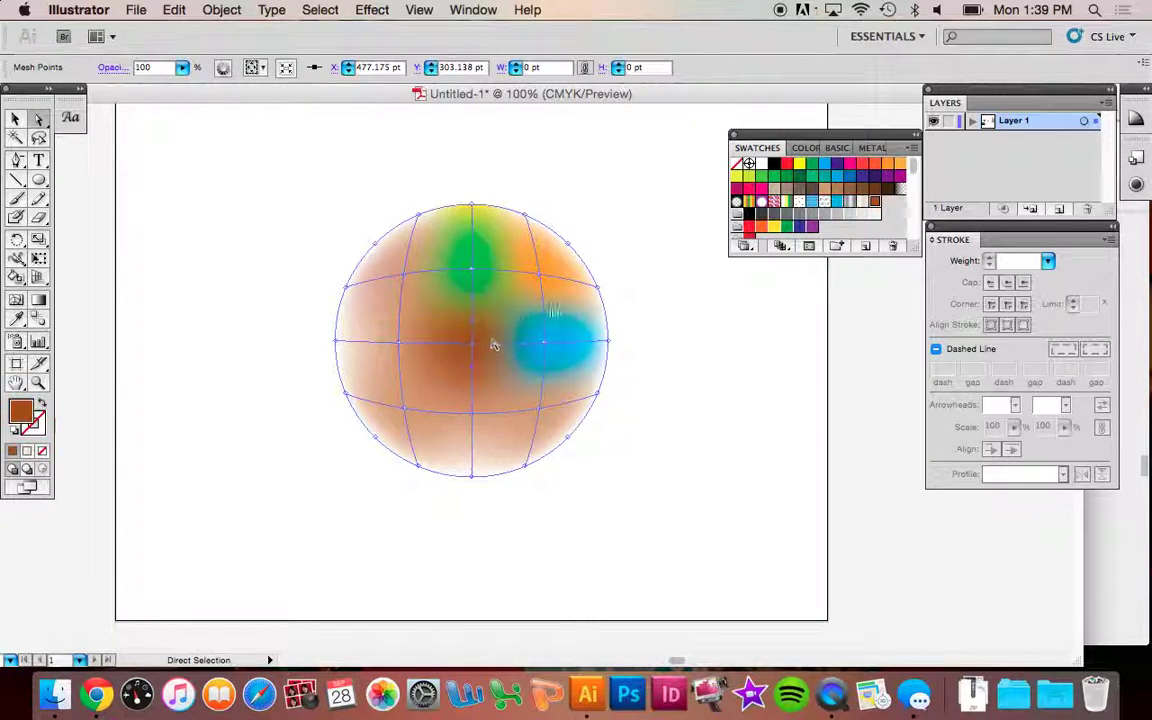
click(773, 176)
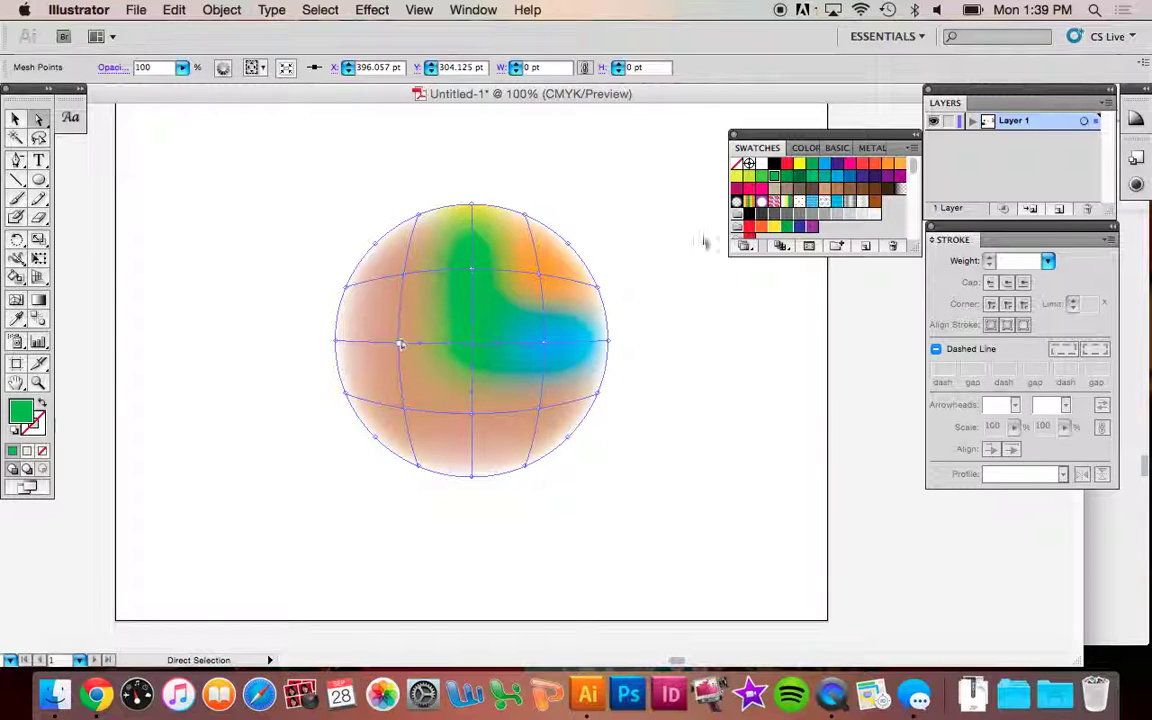
click(875, 164)
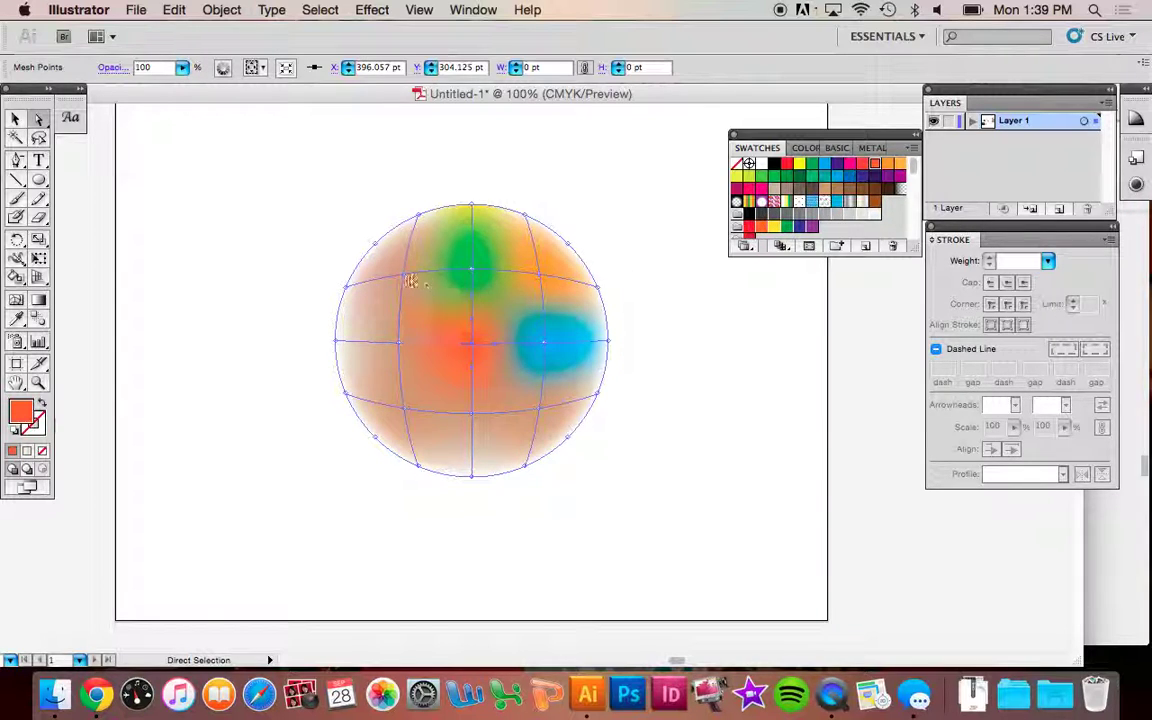
click(402, 278)
click(824, 176)
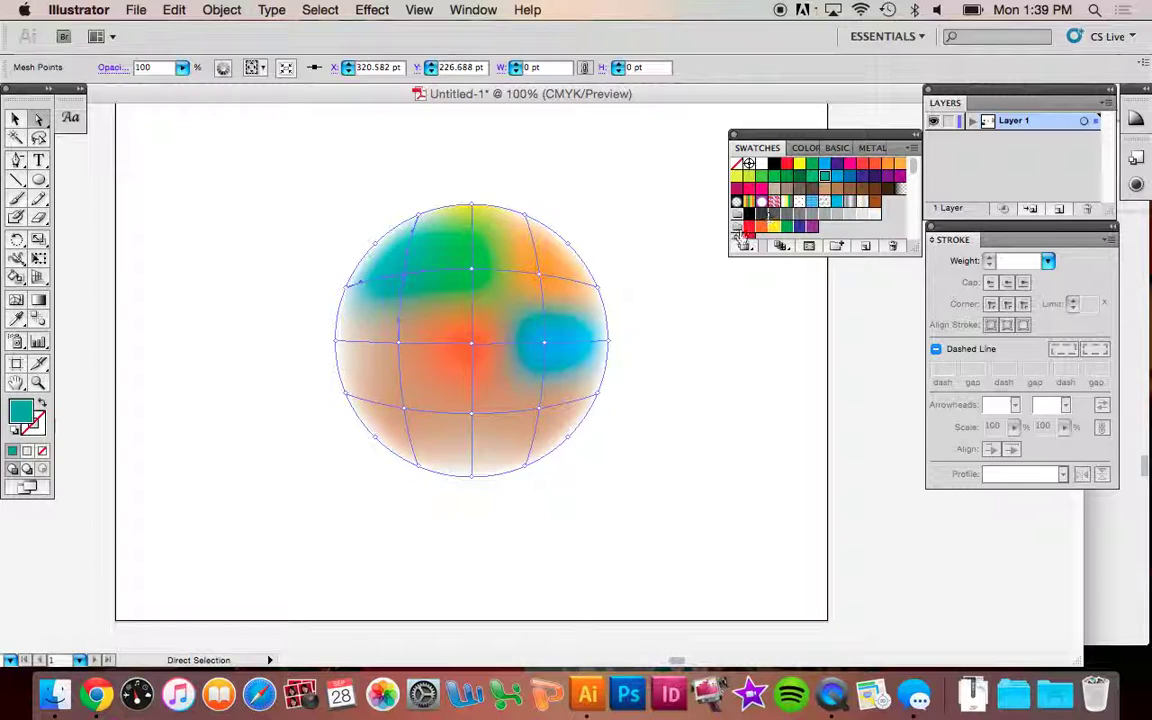
- Fill the upper-right edge, middle-left inner and lower-right inner mesh points together with dark purple
click(527, 220)
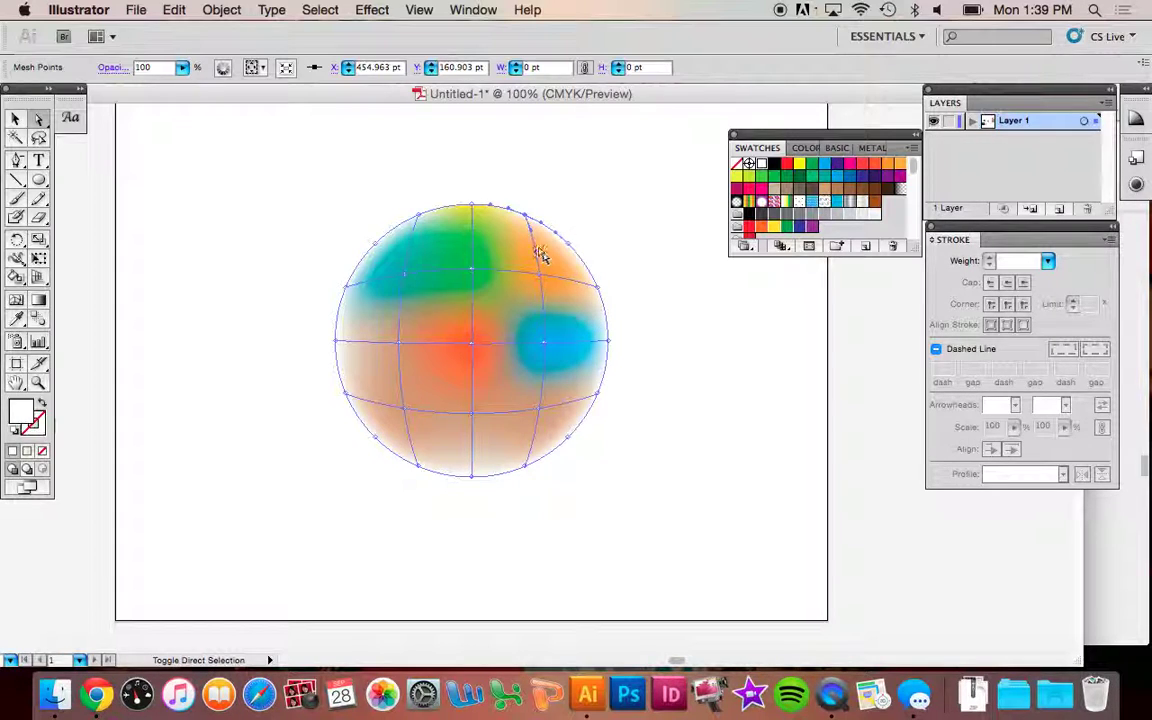
key(super+a)
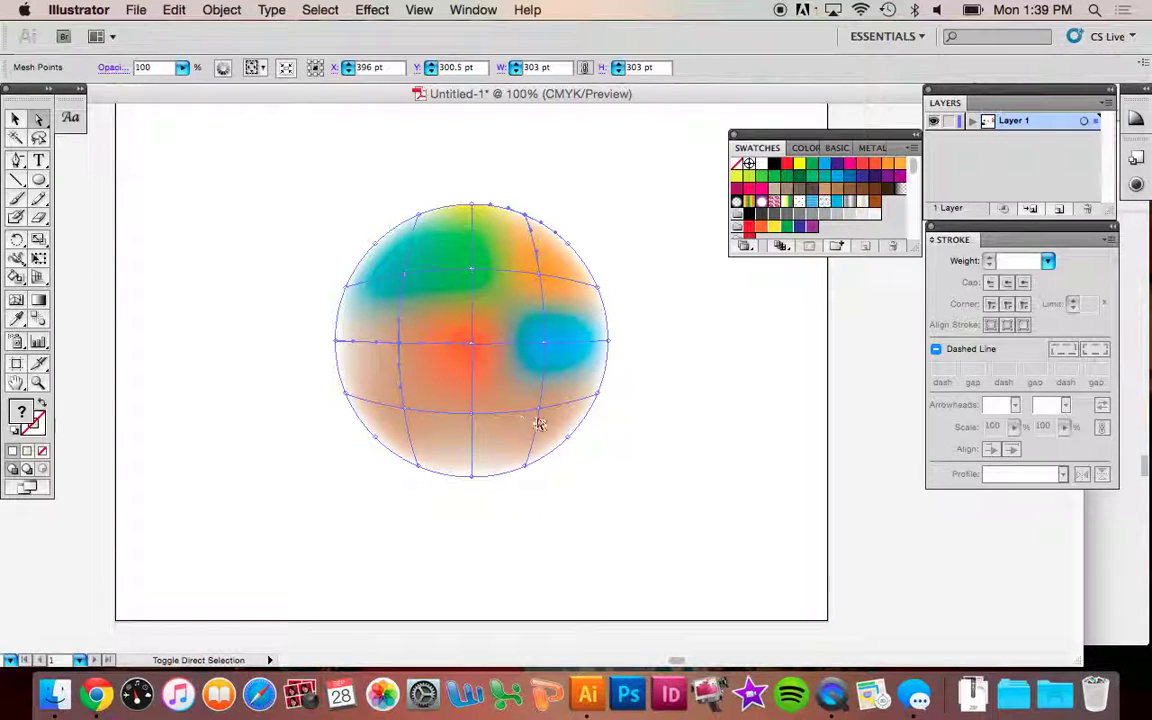
click(876, 178)
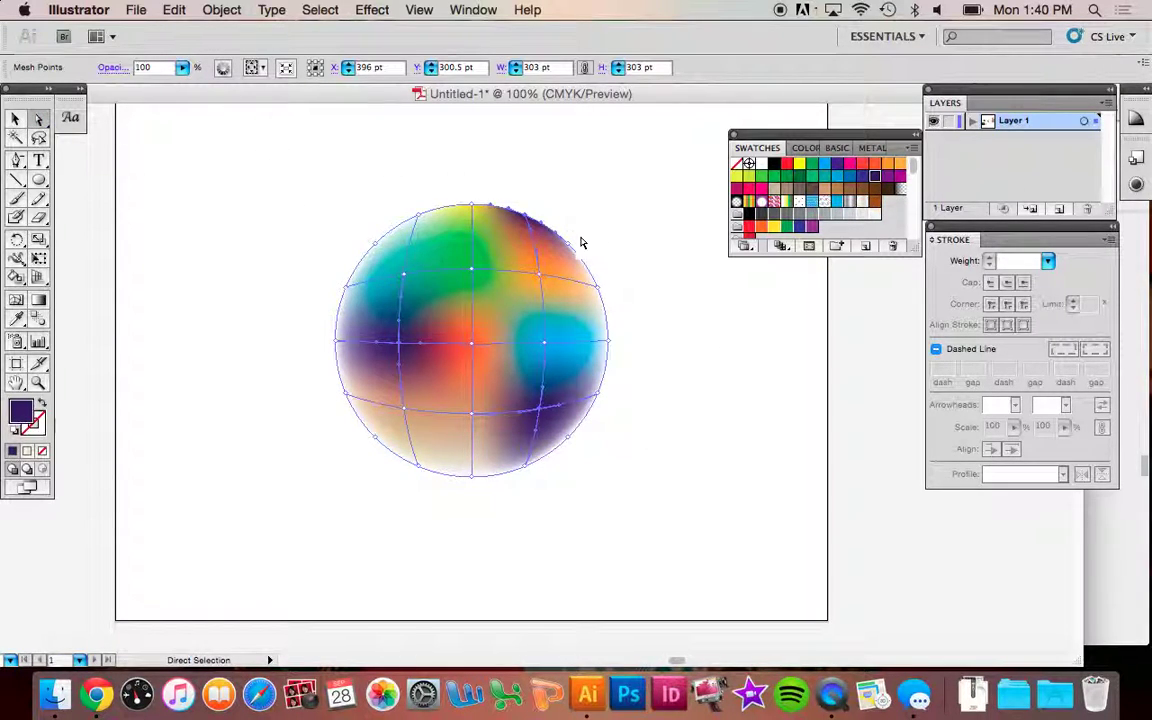
- Pull the upper-right edge point's handle inward to notch the outline, and bend the mesh lines at the lower-right inner point
drag(541, 222, 554, 267)
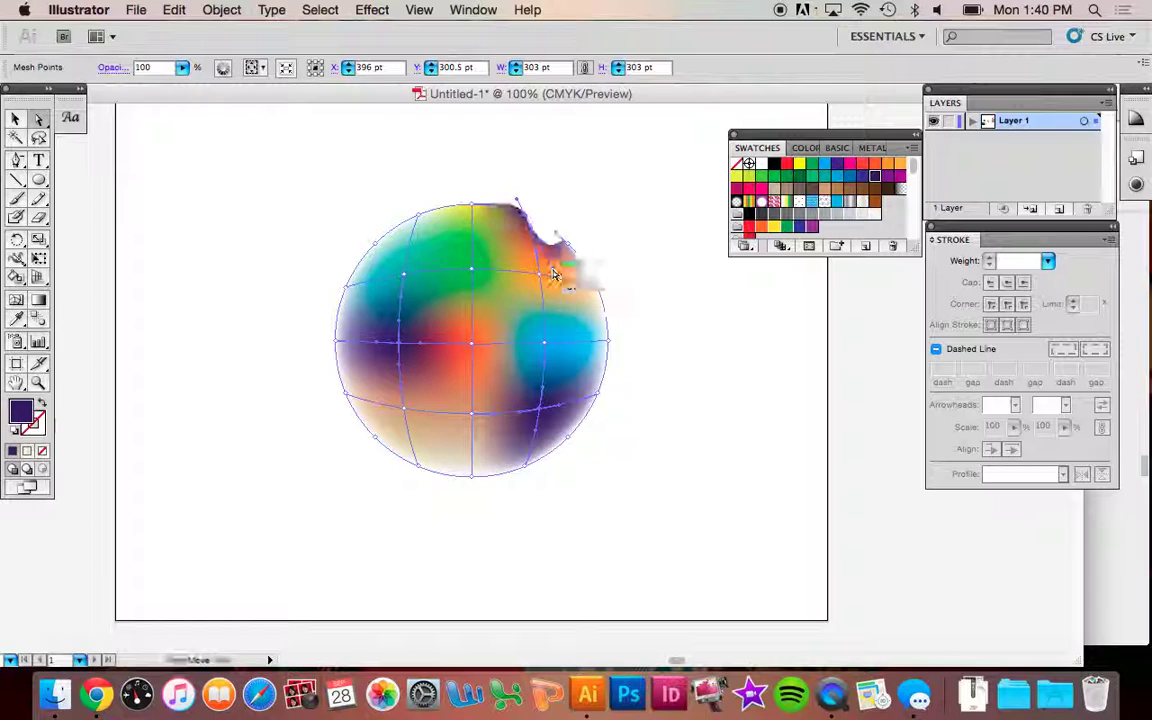
drag(537, 406, 605, 400)
click(600, 288)
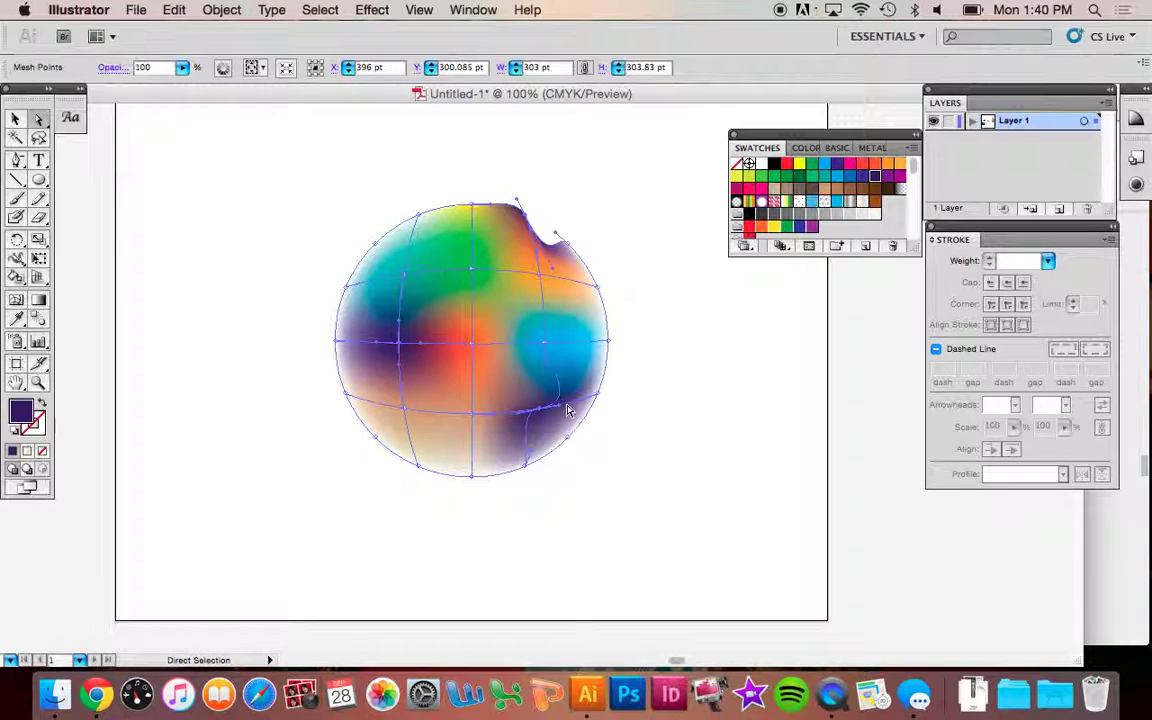
- Bend the horizontal mesh line through the center and middle-left inner points by adjusting their direction handles
click(474, 345)
drag(474, 345, 375, 365)
click(404, 280)
click(398, 343)
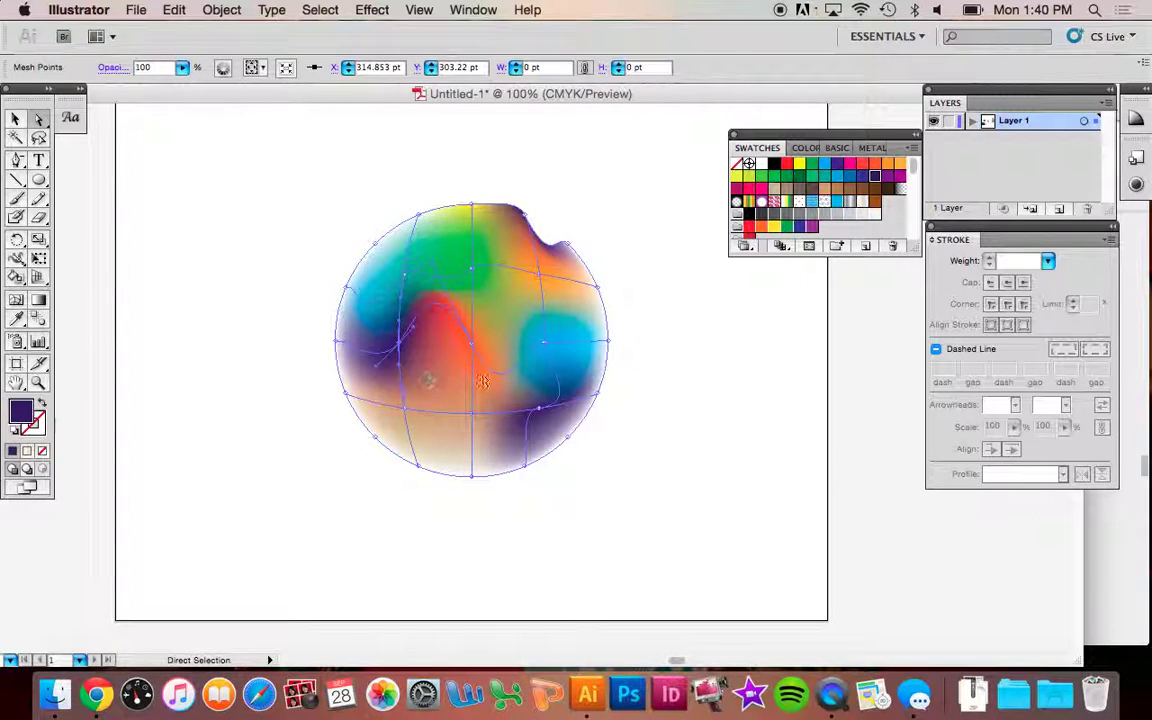
- Reshape the lower horizontal mesh line by bending the handles around the lower-center inner point
click(468, 413)
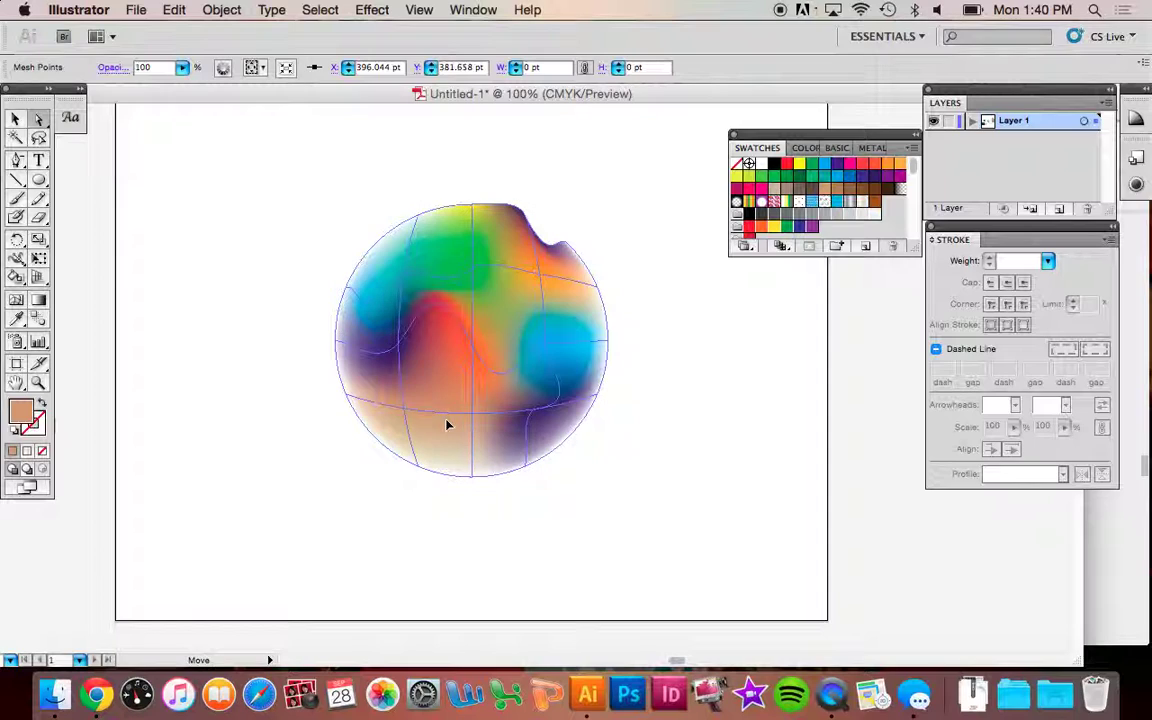
drag(450, 419, 444, 372)
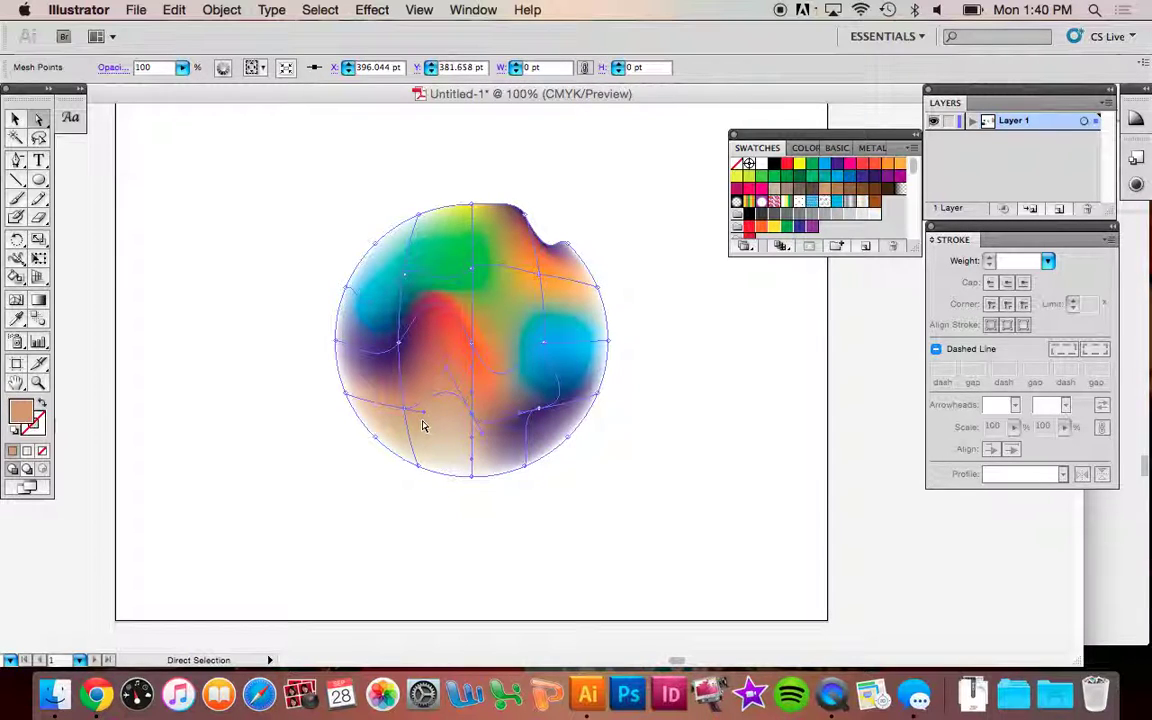
drag(422, 417, 449, 455)
- Adjust the mesh handles around the blue middle-right and purple lower-right inner points, then deselect the mesh
click(545, 352)
drag(535, 342, 515, 365)
click(540, 409)
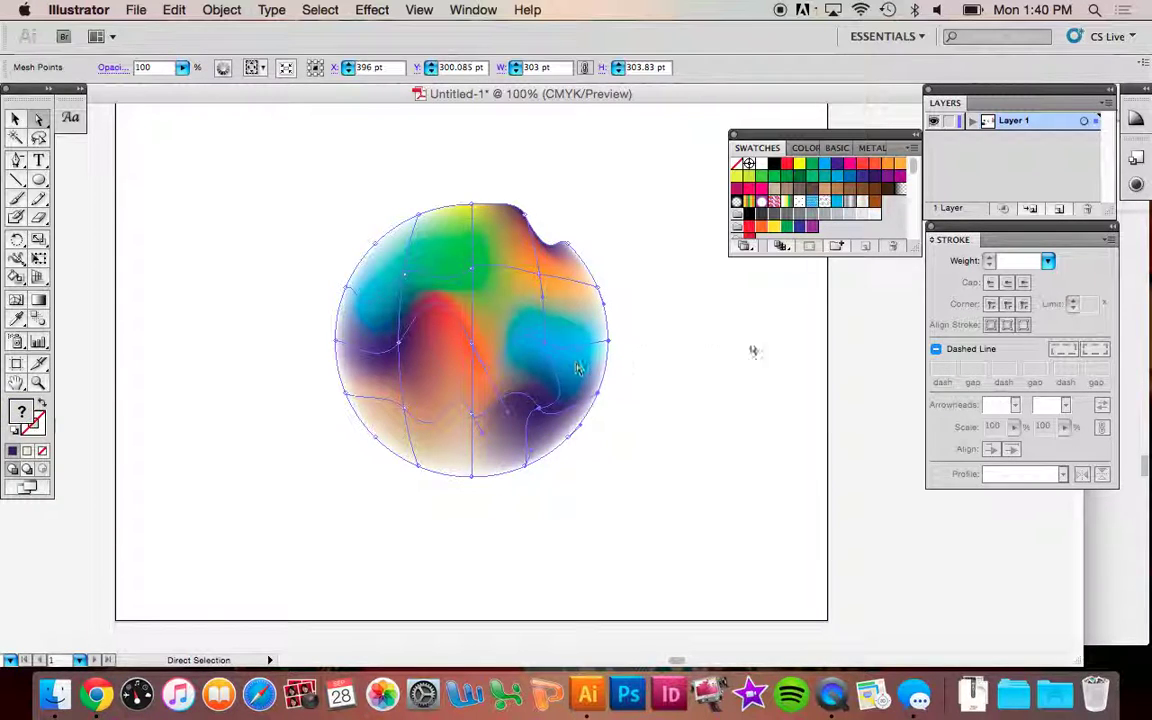
click(800, 373)
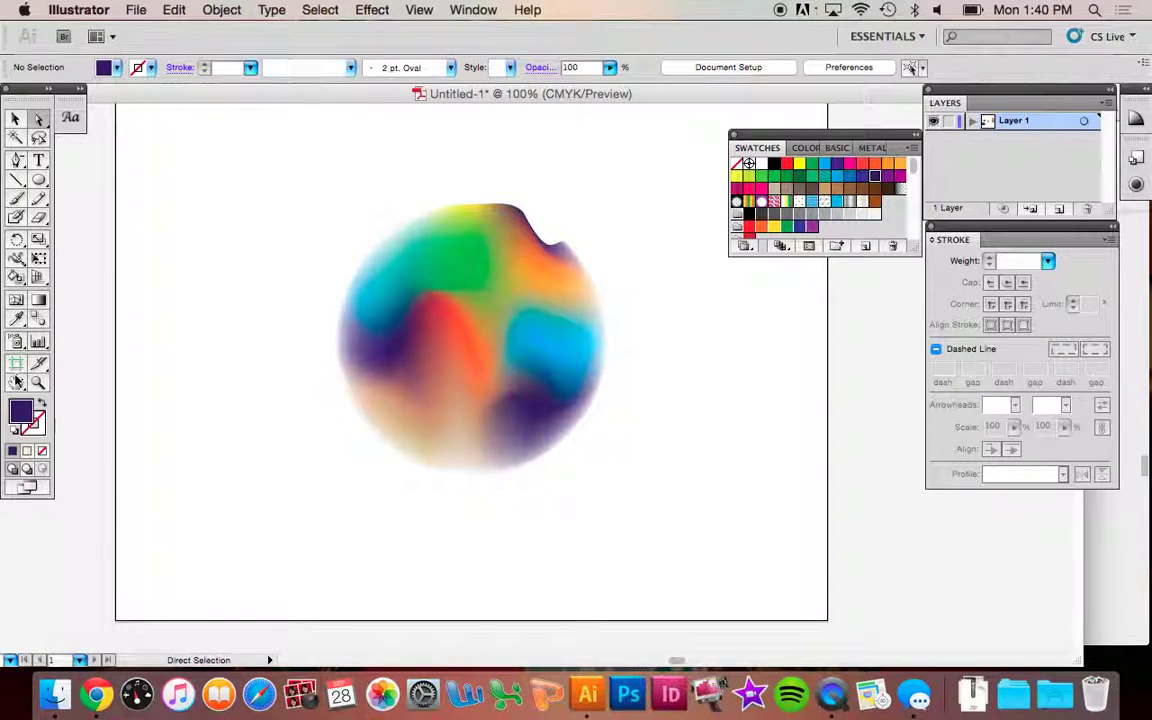
- Examine the gray shaded sphere placed beside the artboard as a gradient mesh example
key(h)
drag(109, 333, 515, 444)
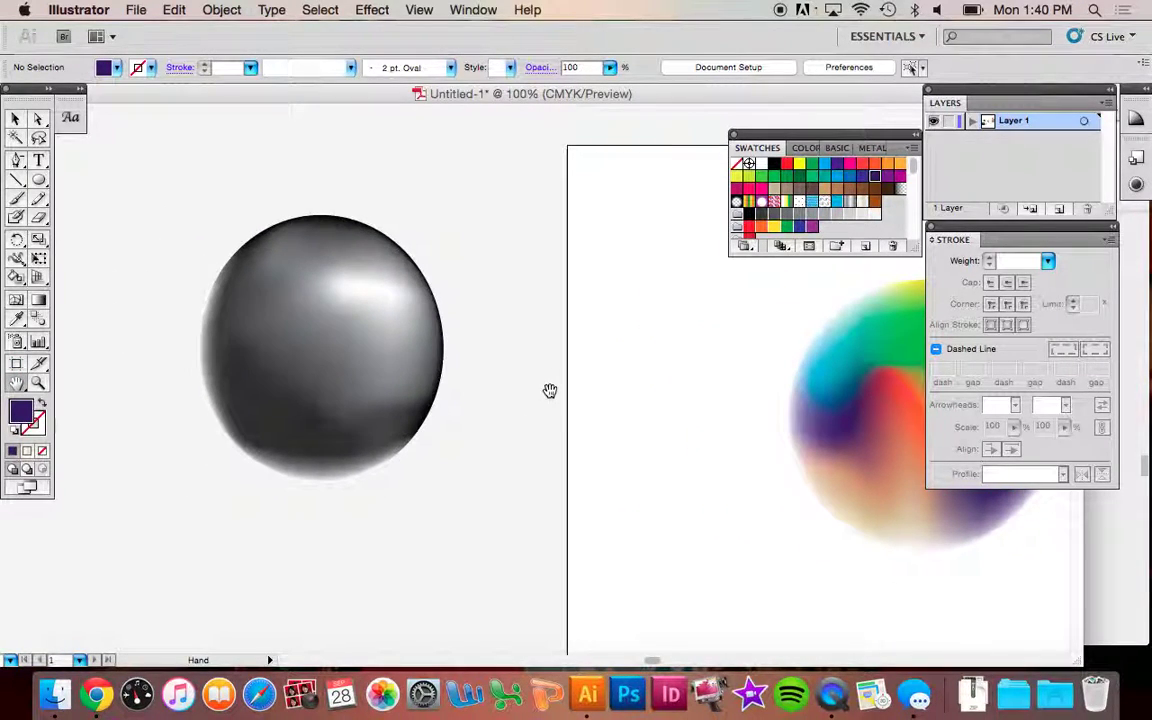
click(17, 119)
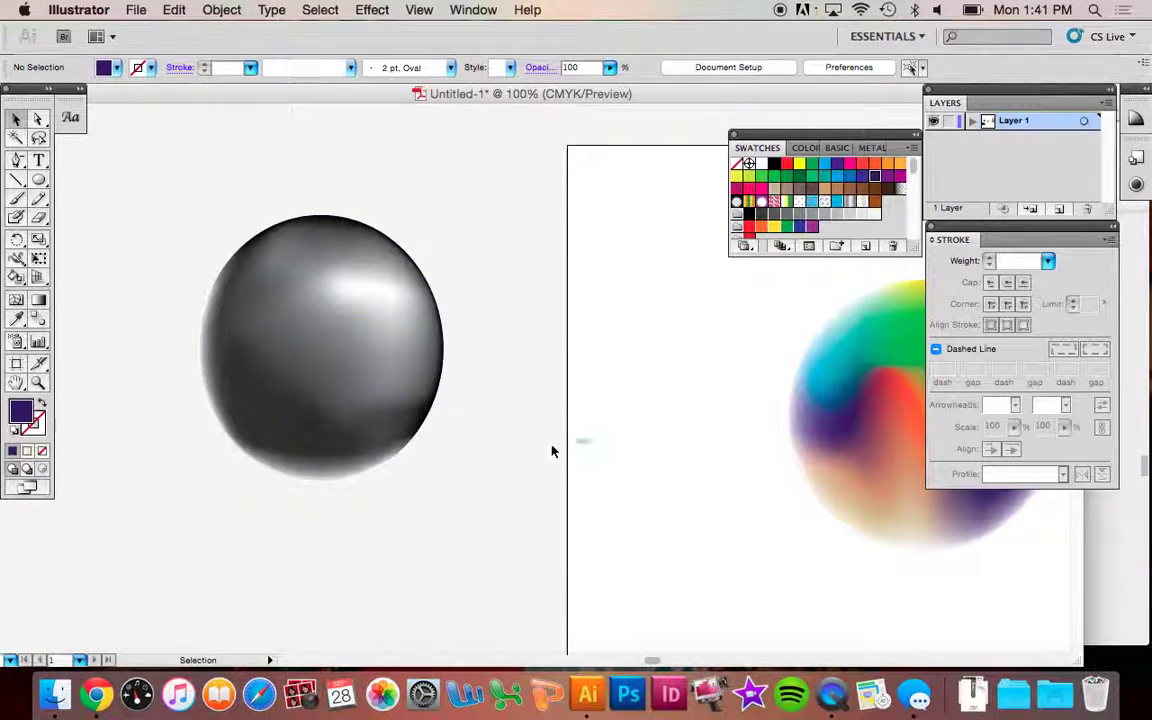
- Draw a flat ellipse about 304 × 61 pt just above the gray shaded sphere
click(38, 180)
drag(122, 155, 396, 210)
key(super+a)
click(18, 322)
click(295, 395)
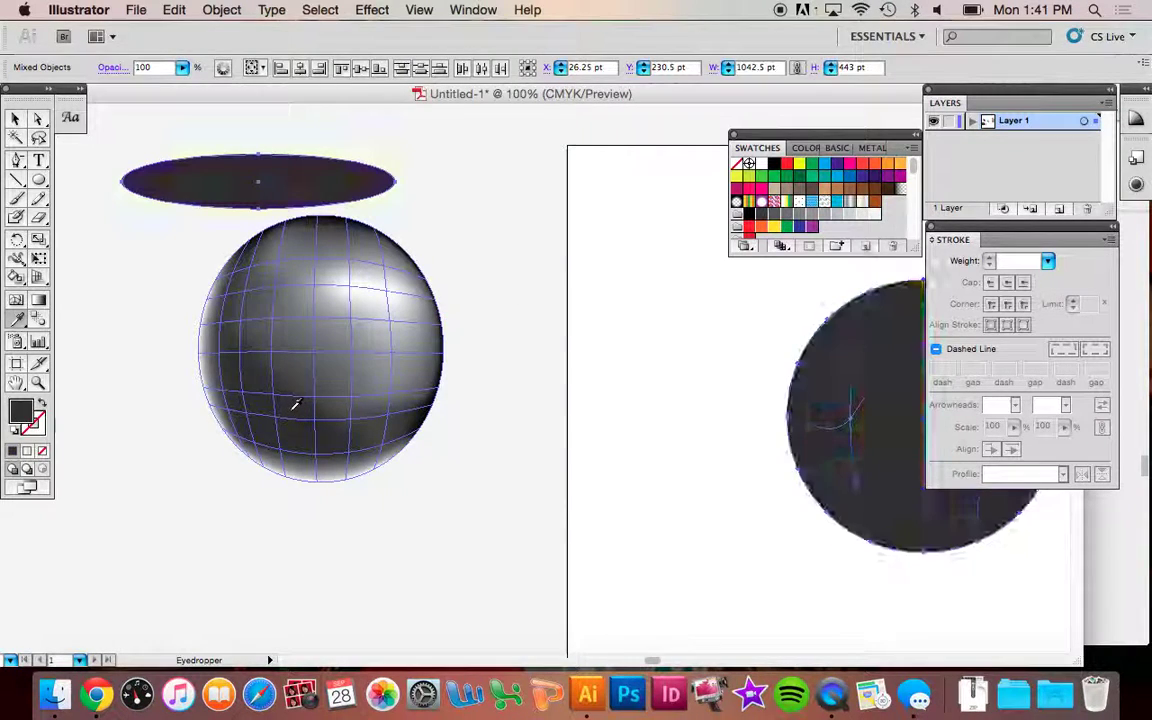
key(v)
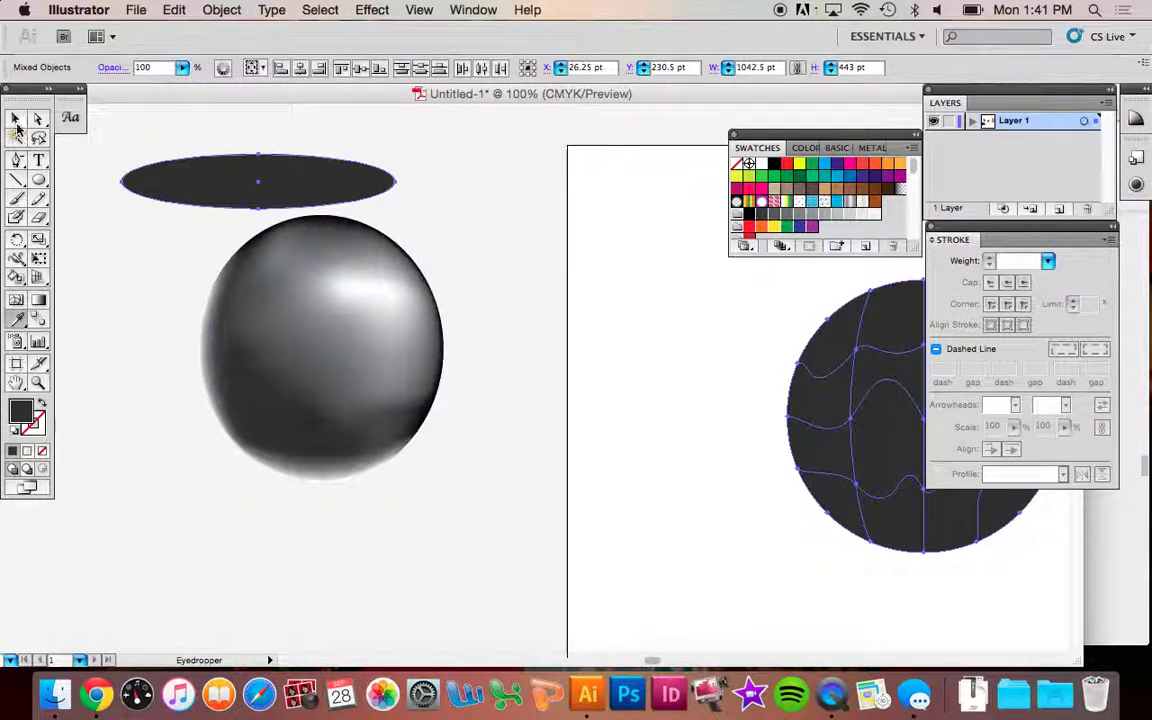
click(748, 368)
key(super+z)
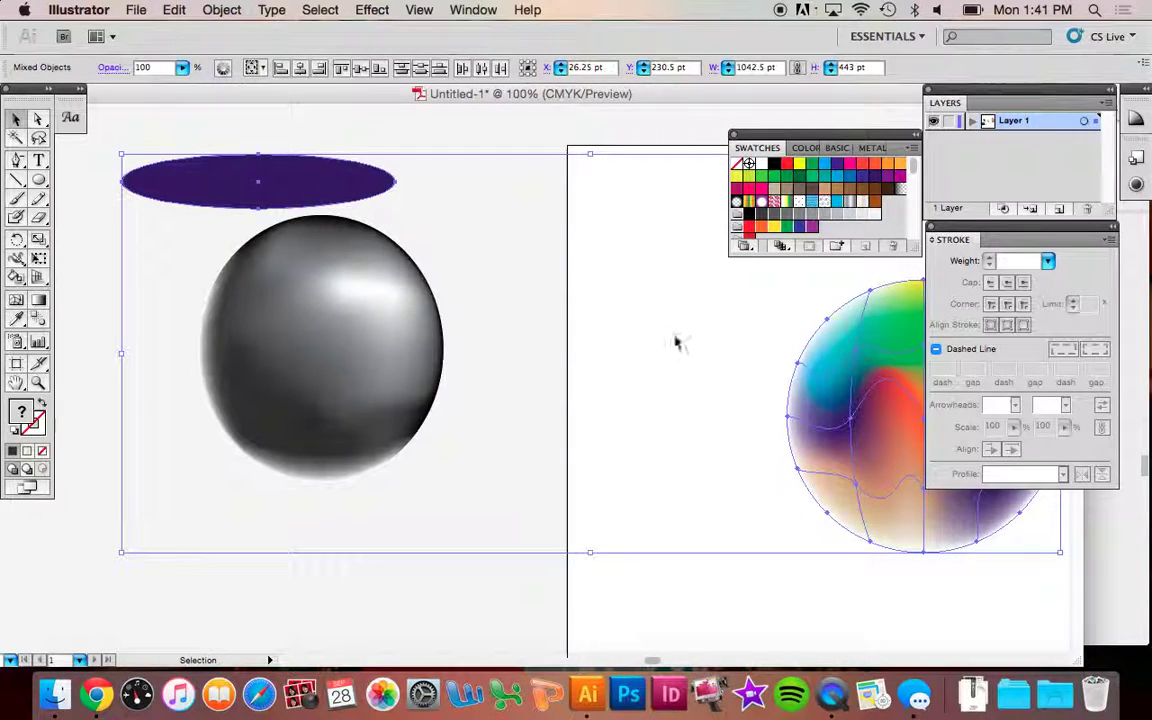
- Fill the flat purple ellipse alone with a medium gray sampled from the middle of the shaded sphere
click(531, 132)
click(352, 177)
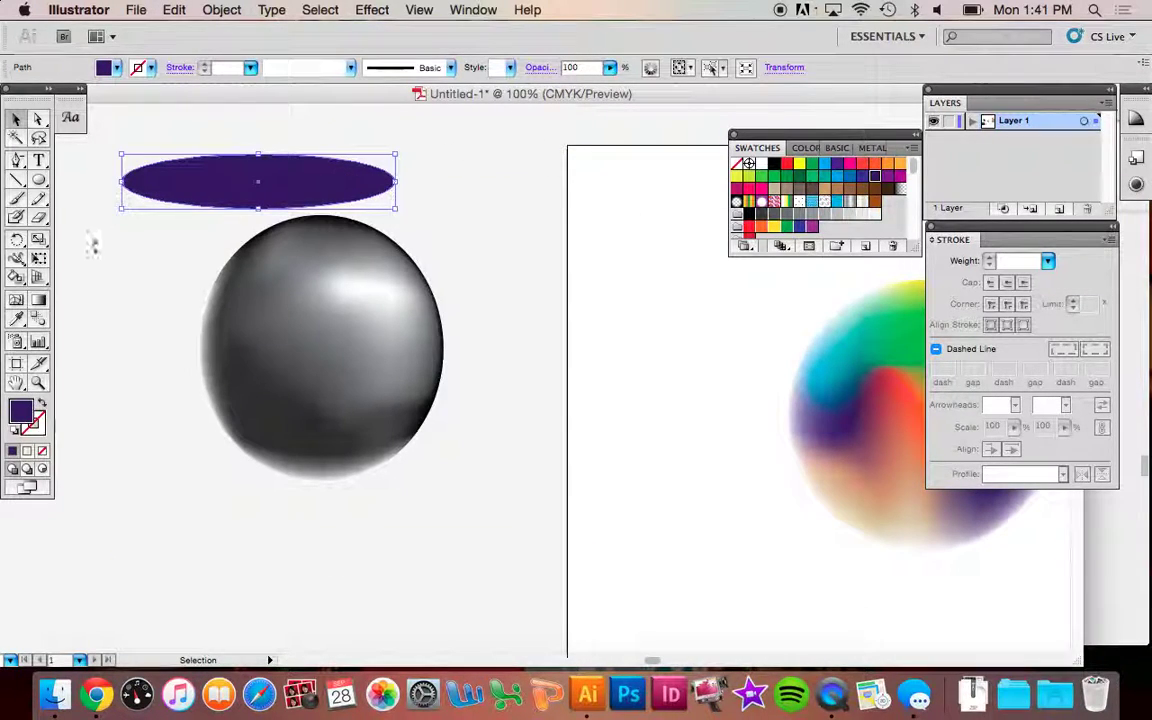
click(16, 320)
click(329, 309)
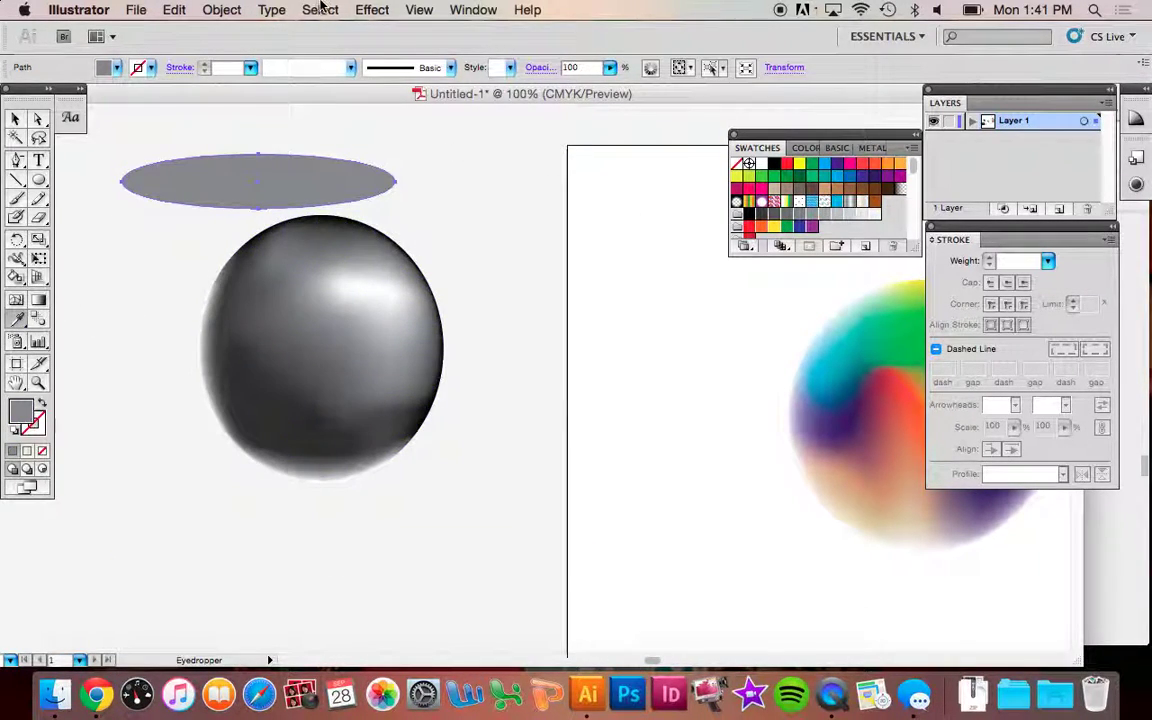
- Create a gradient mesh on the flat gray ellipse with 4 rows, 4 columns, To Edge appearance and 100% highlight
click(222, 9)
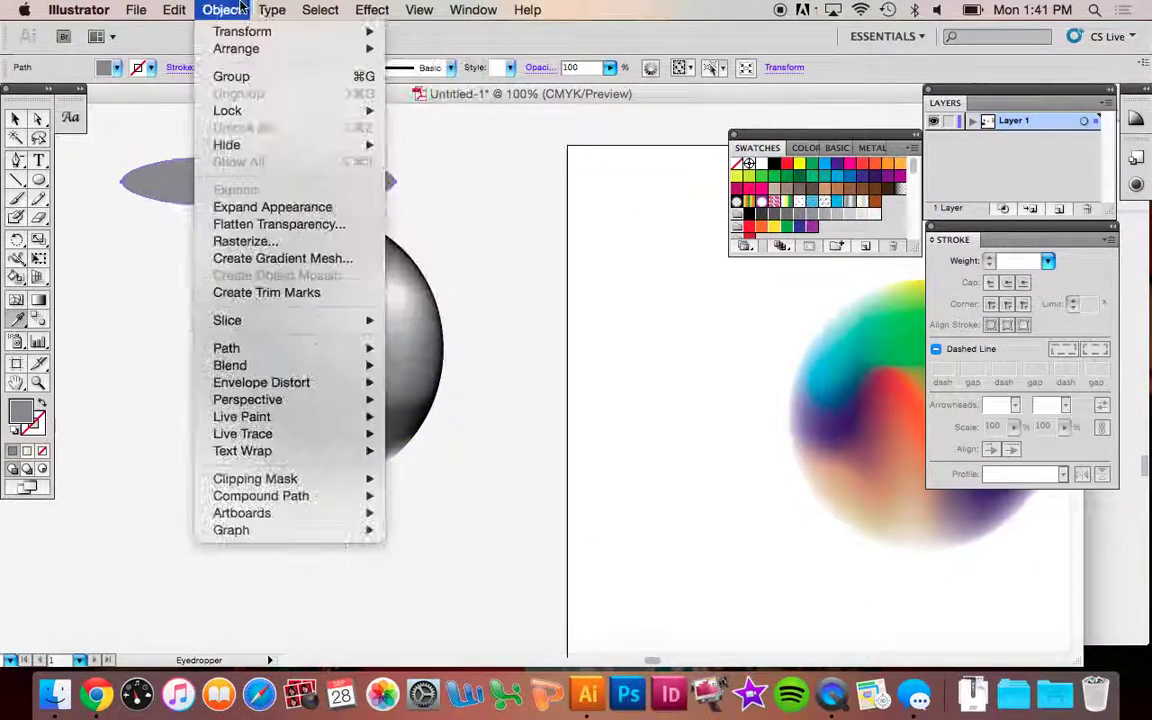
click(257, 259)
click(268, 206)
click(264, 188)
drag(302, 128, 644, 138)
click(612, 215)
click(603, 233)
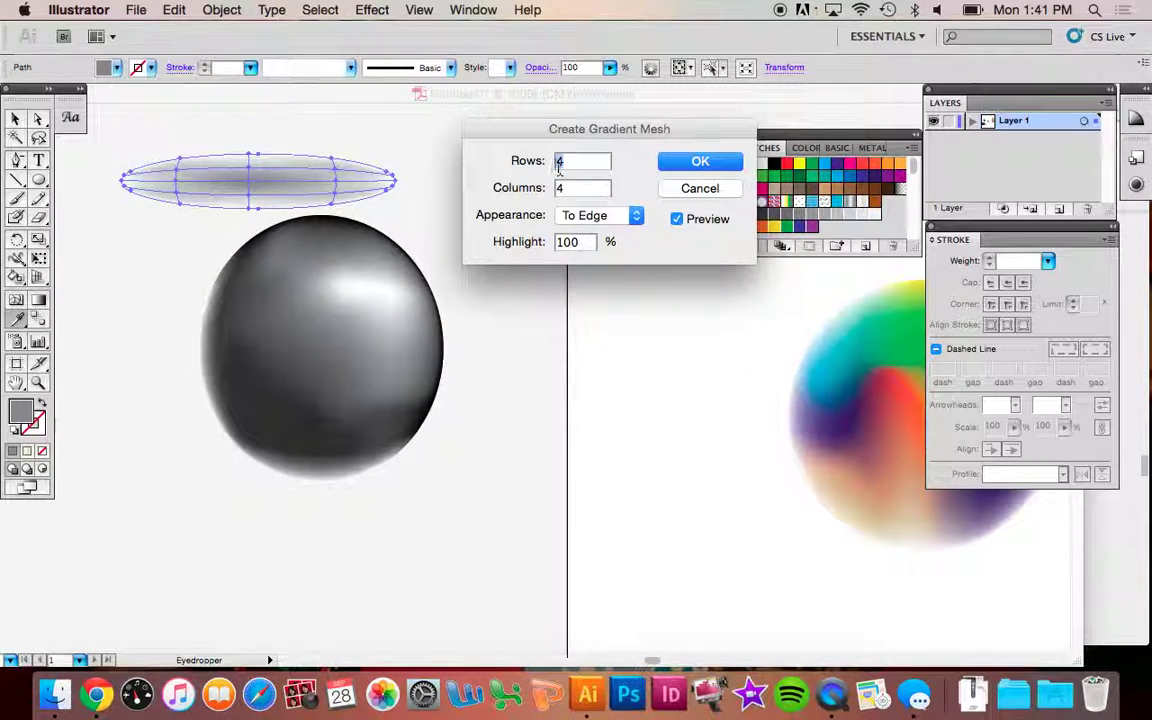
click(685, 168)
- Move the meshed flat ellipse down to the sphere's base, offset toward its lower-left side
click(15, 118)
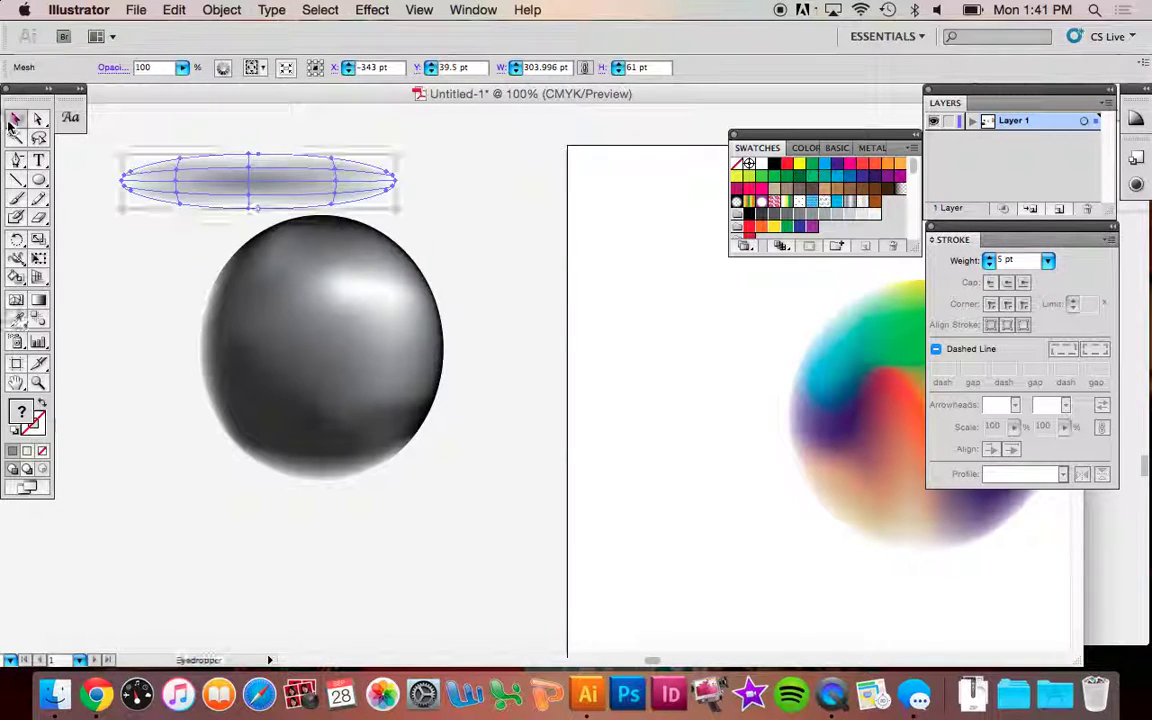
click(505, 181)
drag(293, 190, 300, 478)
click(319, 483)
click(230, 467)
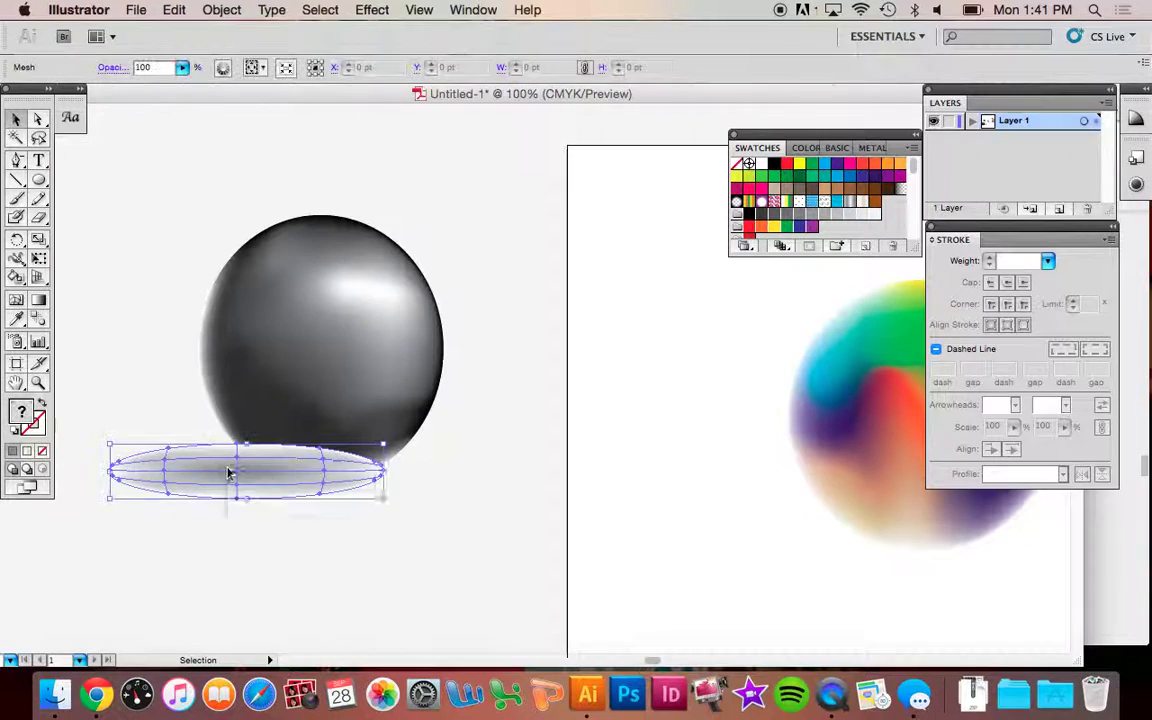
- Send the meshed ellipse to the back so it forms the sphere's shadow, and deselect it
right_click(230, 467)
mouse_move(303, 566)
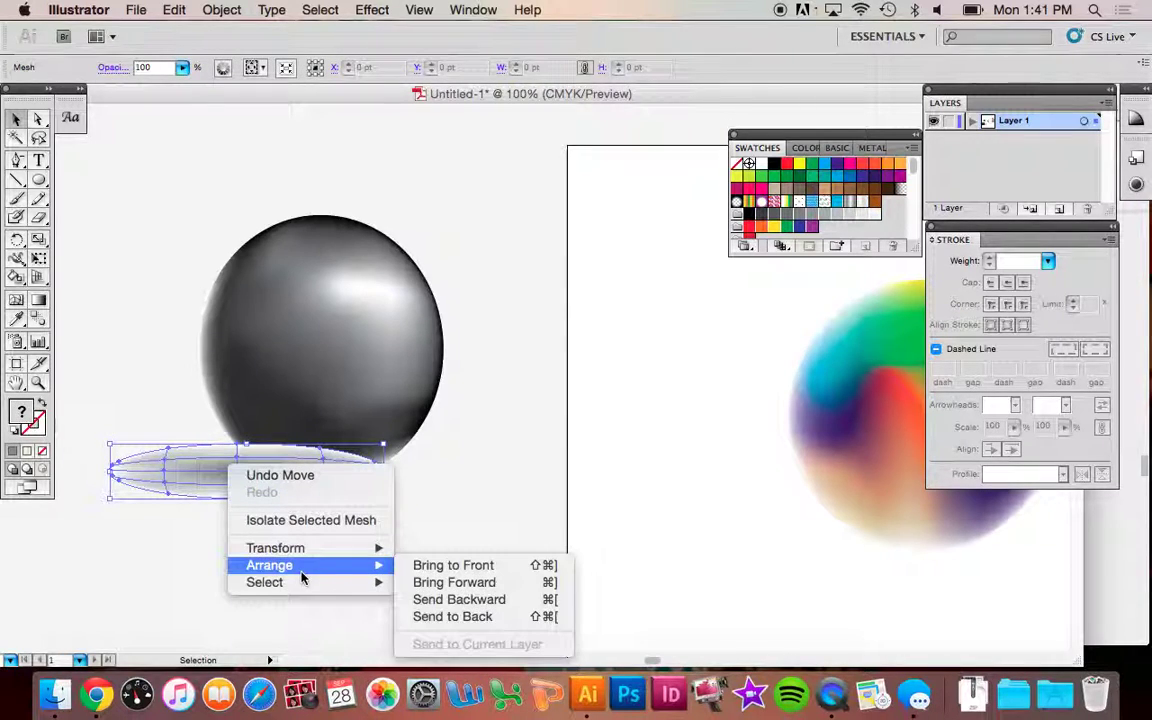
click(450, 617)
click(480, 557)
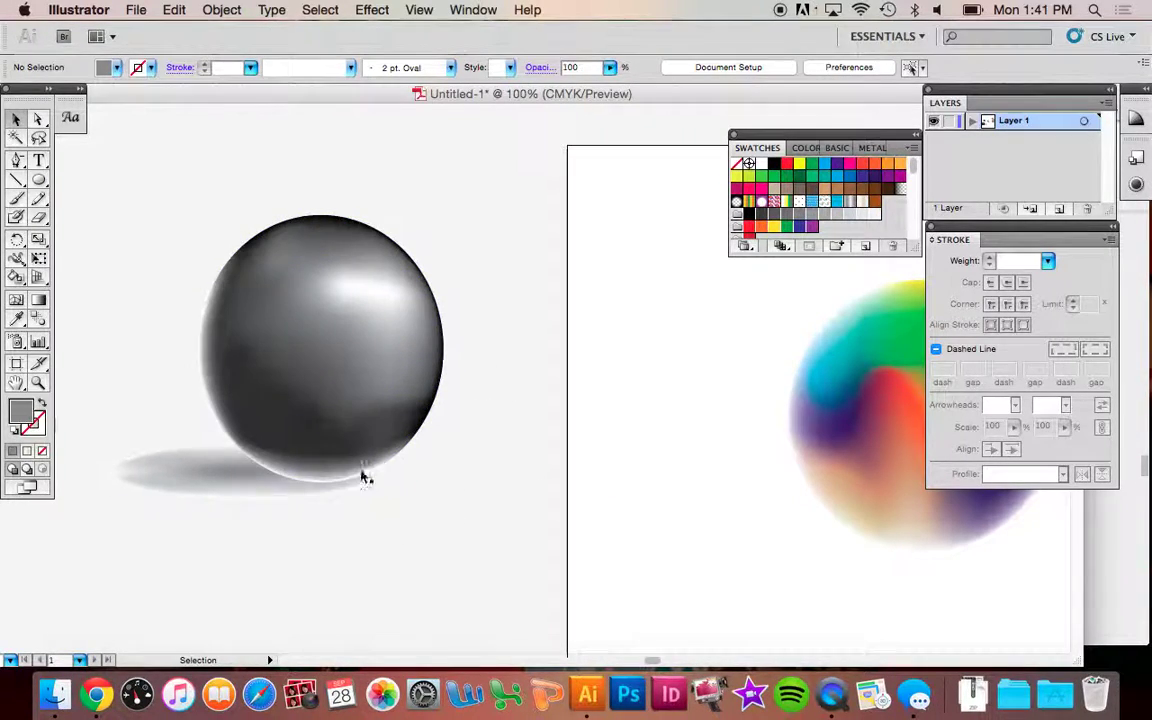
- Draw a gray ellipse about 258 × 294 pt overlapping the artboard's left edge, below and left of the multicolored circle
scroll(430, 365, down, 3)
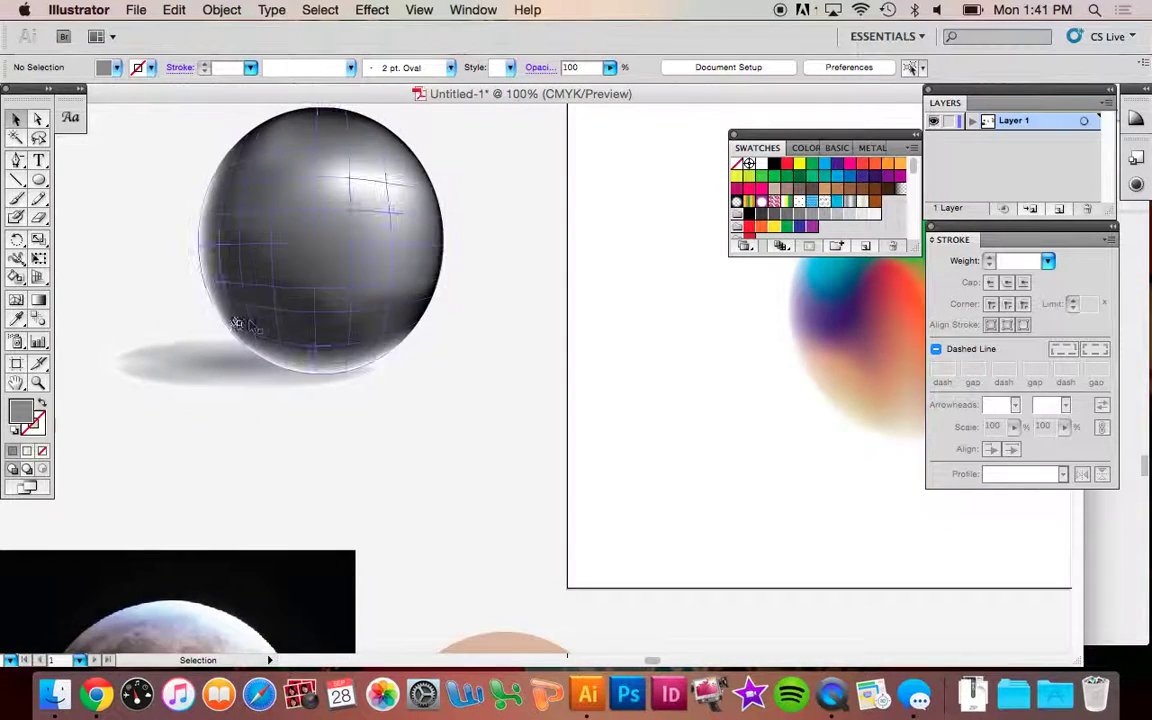
click(39, 180)
drag(550, 356, 783, 621)
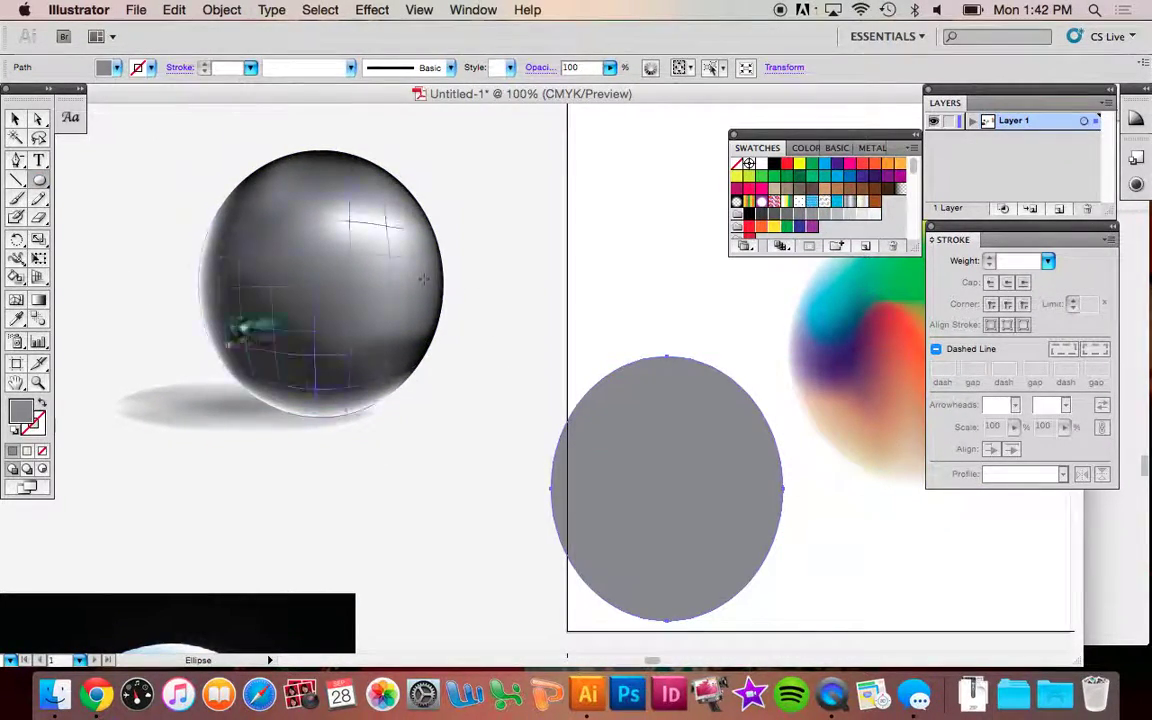
- Add mesh points across the new gray ellipse with the Mesh tool, forming an uneven grid of four horizontal and four vertical lines
click(16, 301)
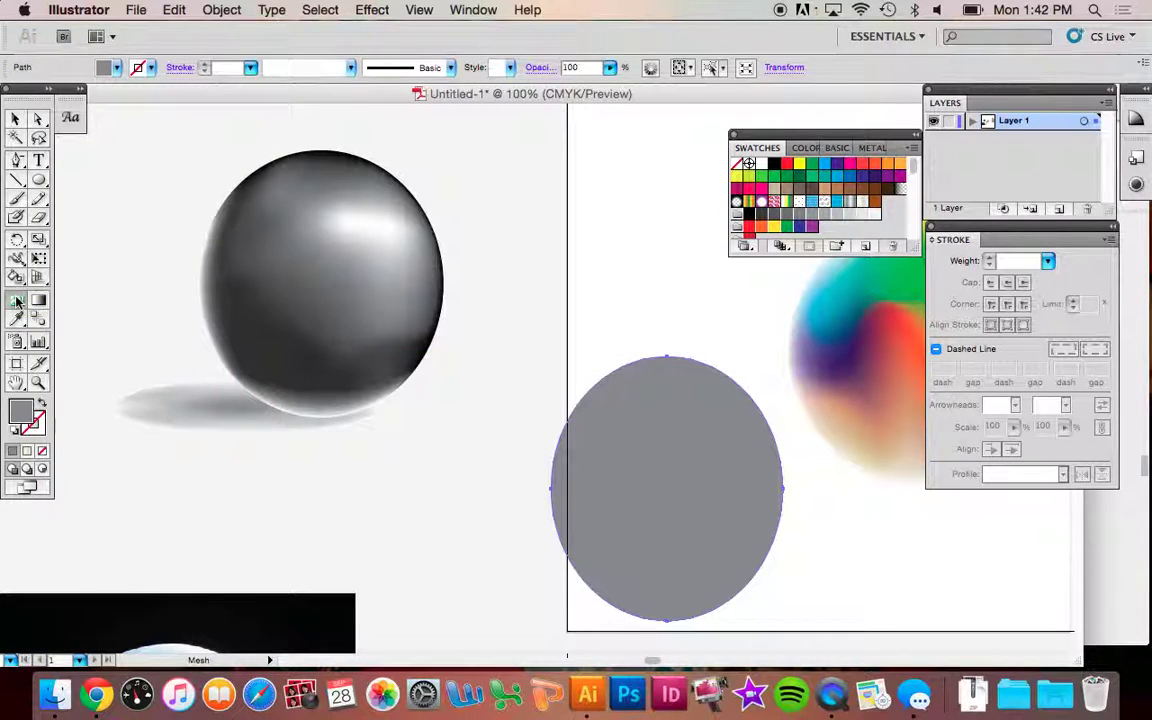
click(655, 402)
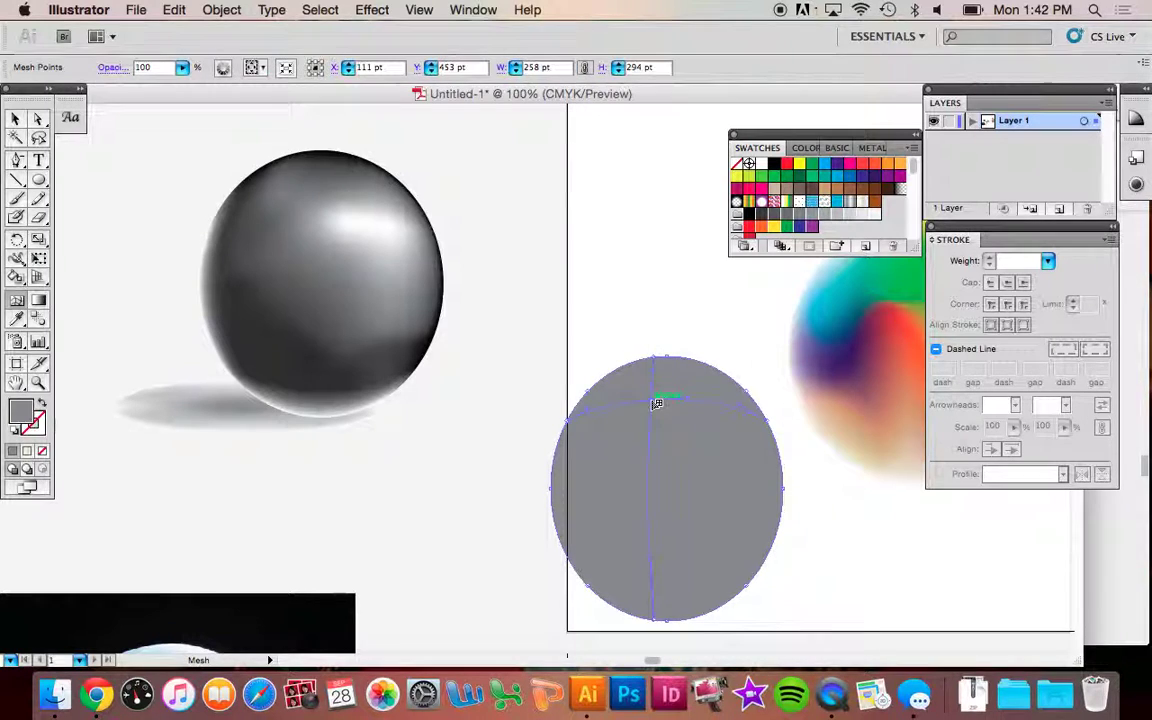
click(727, 544)
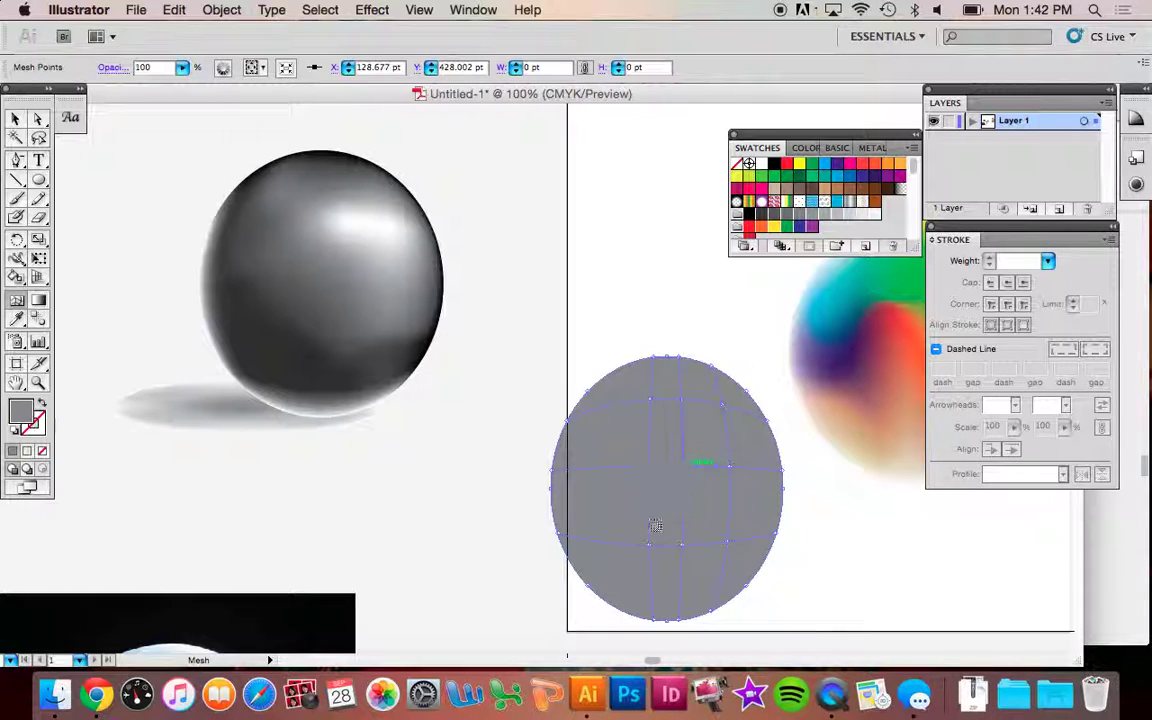
click(602, 566)
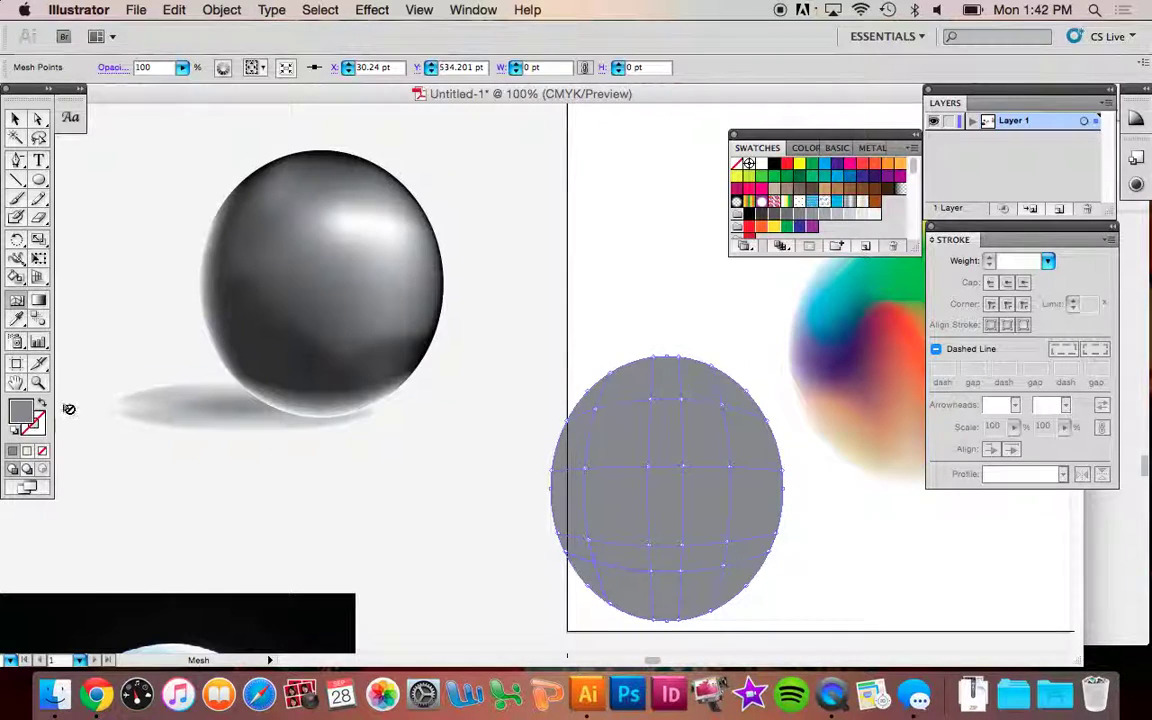
- Try coloring the lower-left mesh point of the gray ellipse blue (#2685D3) and undo the change
double_click(20, 411)
click(522, 221)
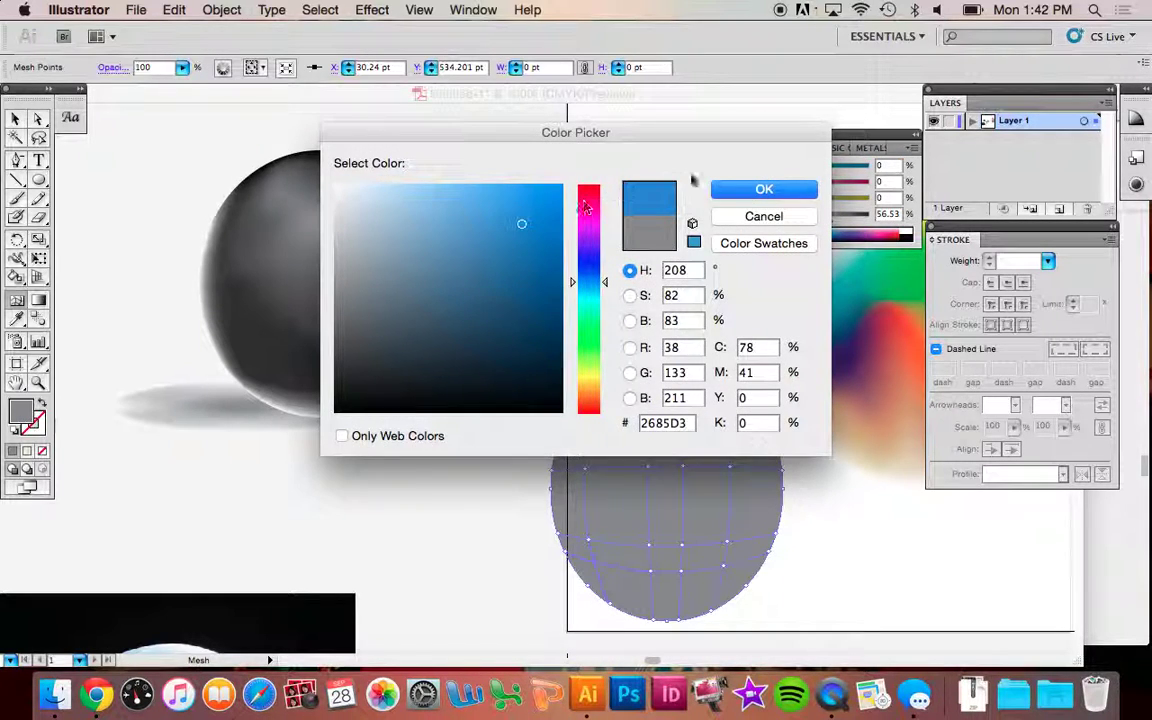
click(764, 189)
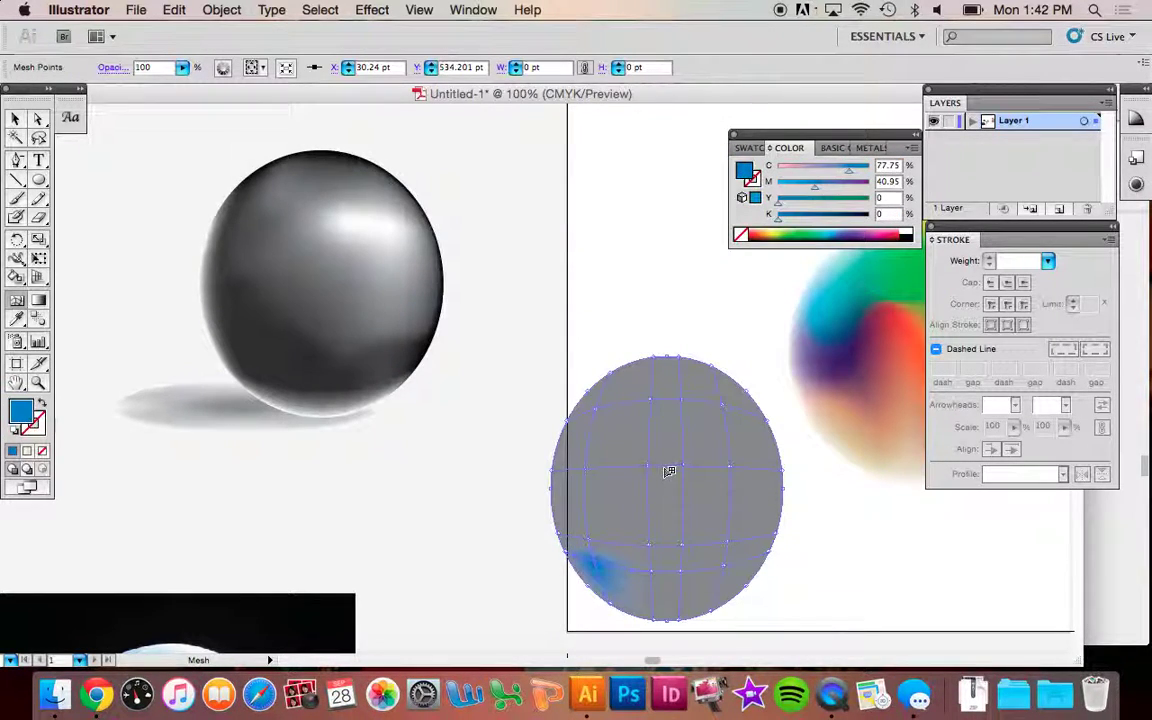
key(super+z)
- Recolor the whole meshed gray ellipse light yellow (C 3.92, M 0, Y 61.18, K 0)
key(v)
click(542, 218)
click(707, 486)
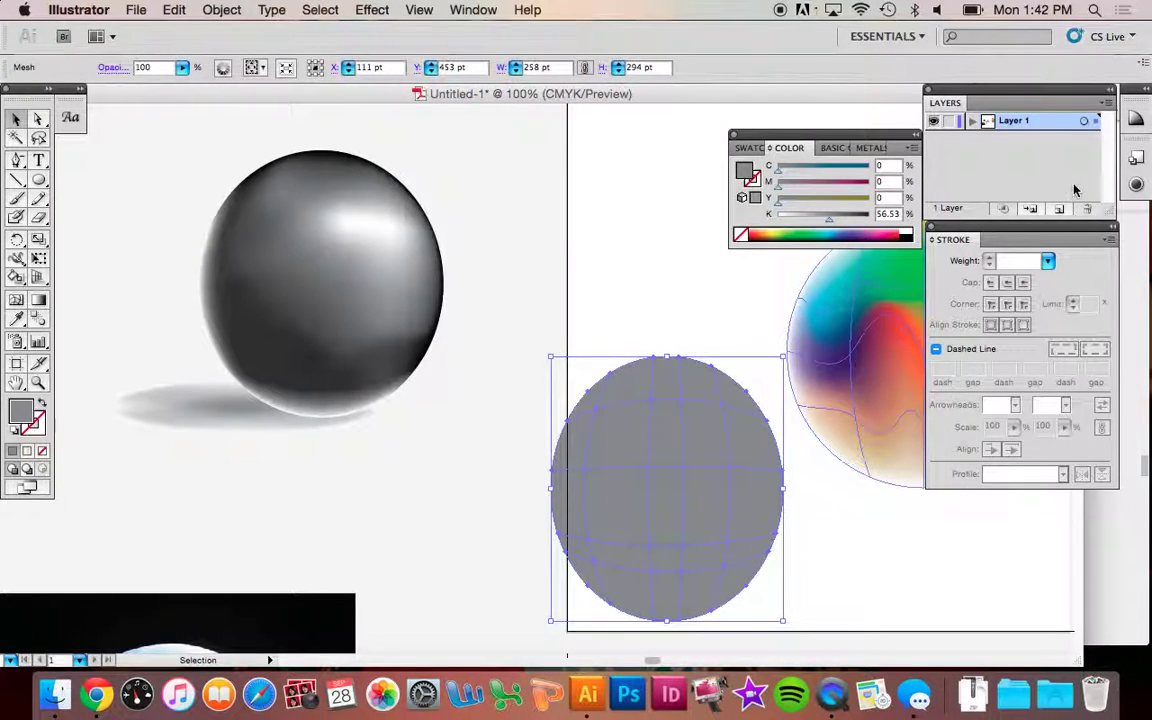
click(786, 230)
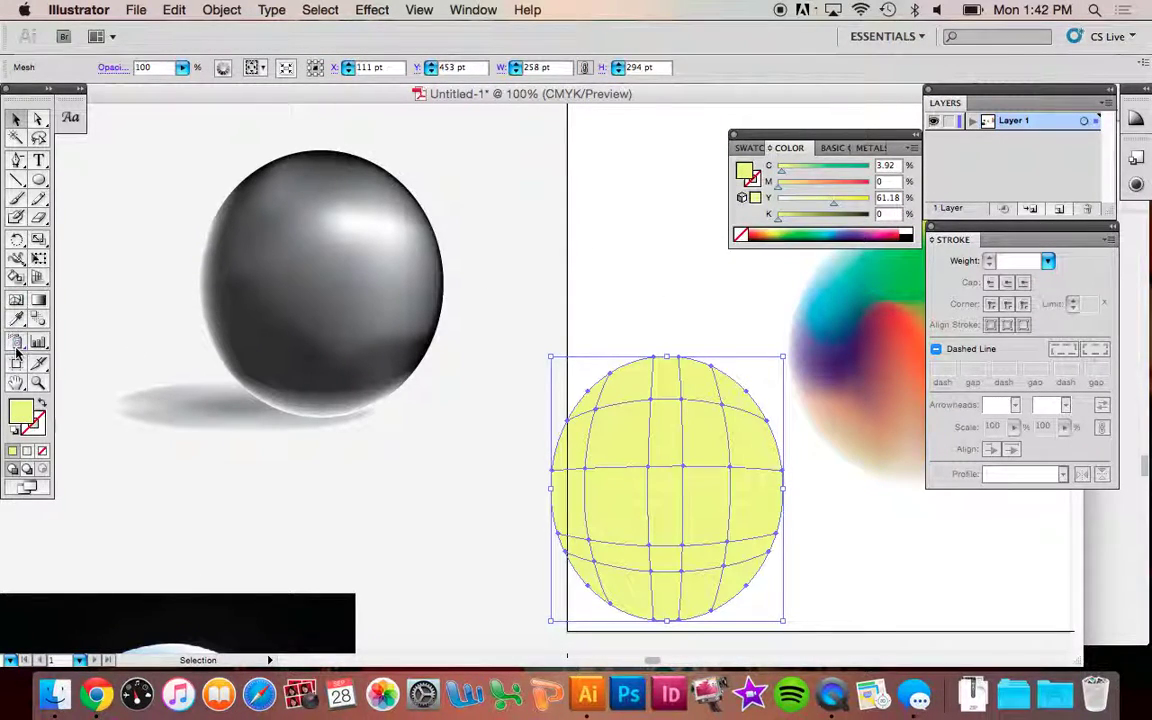
- Delete the uppermost and lowest horizontal mesh lines and both central vertical mesh lines from the yellow ellipse
click(16, 298)
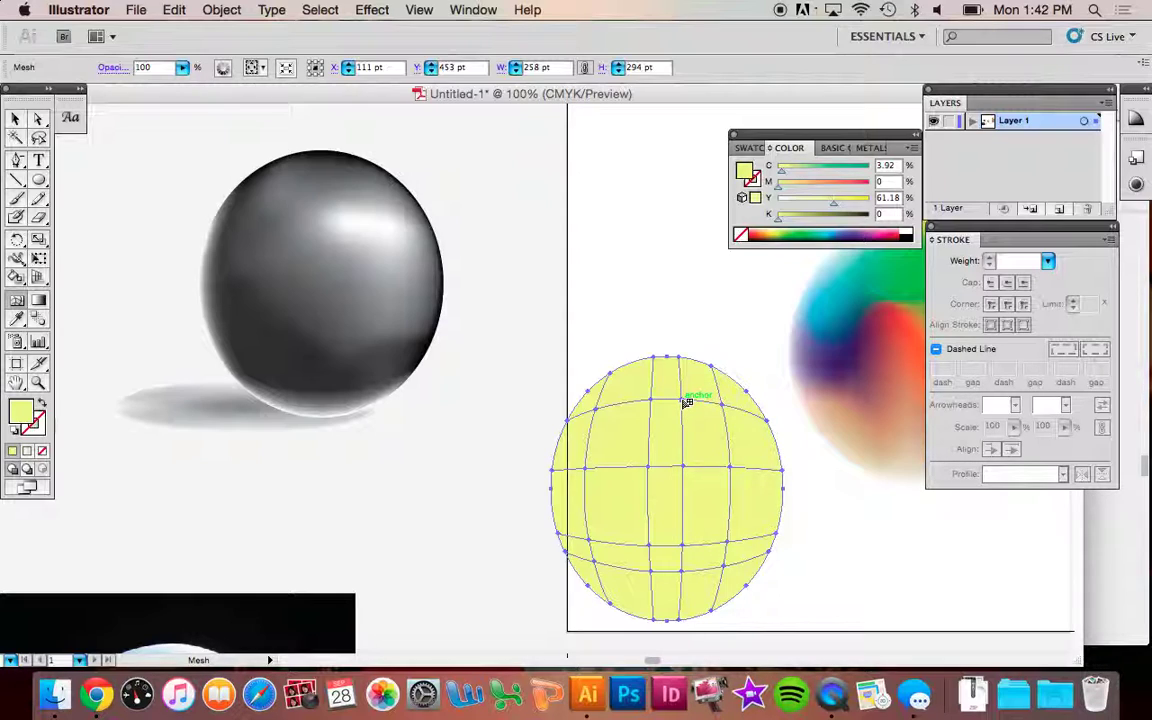
alt+click(685, 401)
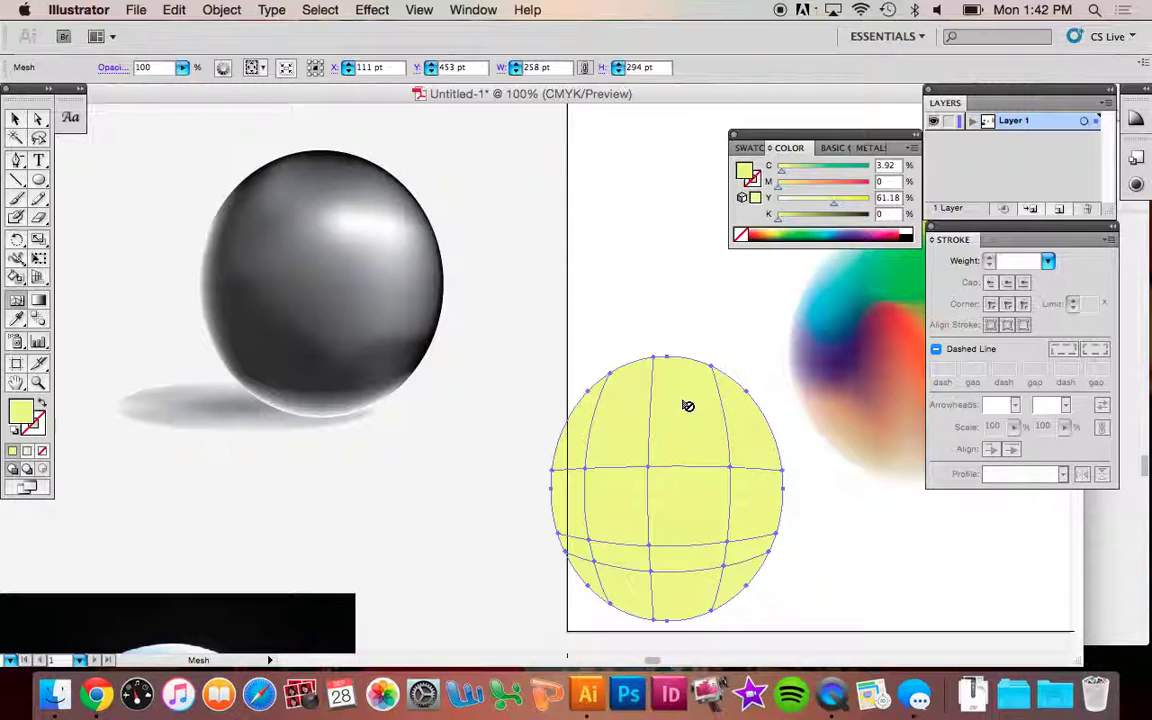
alt+click(656, 572)
click(661, 466)
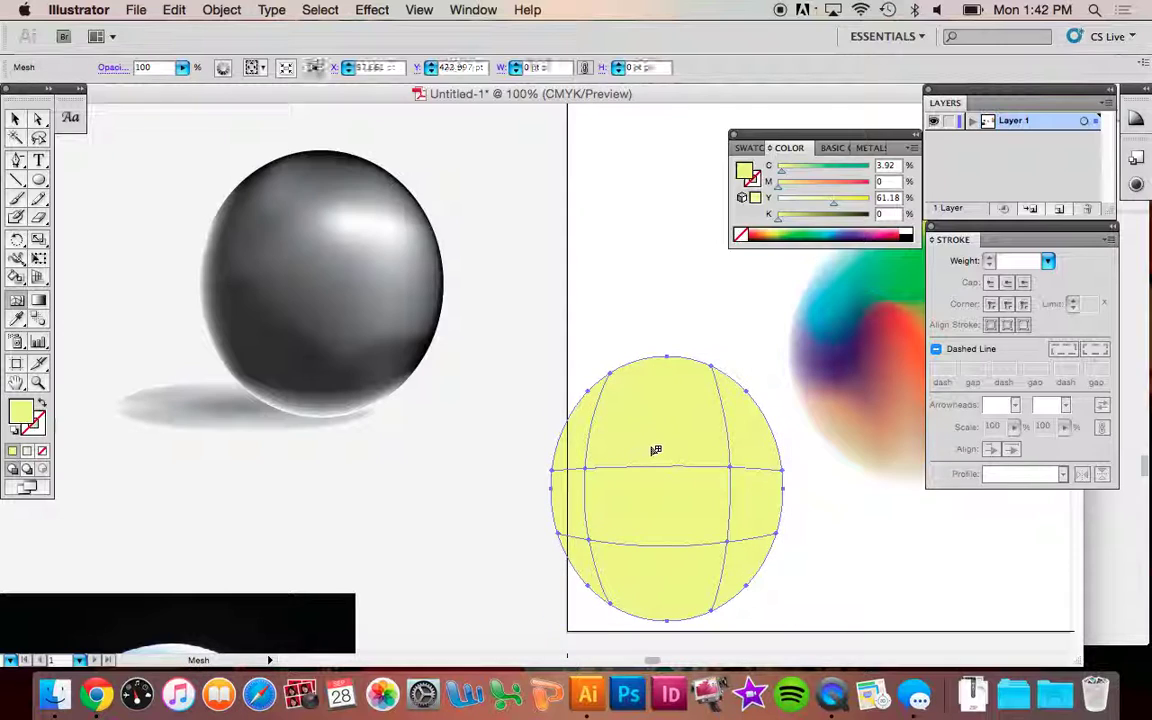
- Add five horizontal and five vertical mesh lines across the yellow ellipse by placing new mesh points with the Mesh tool
click(655, 437)
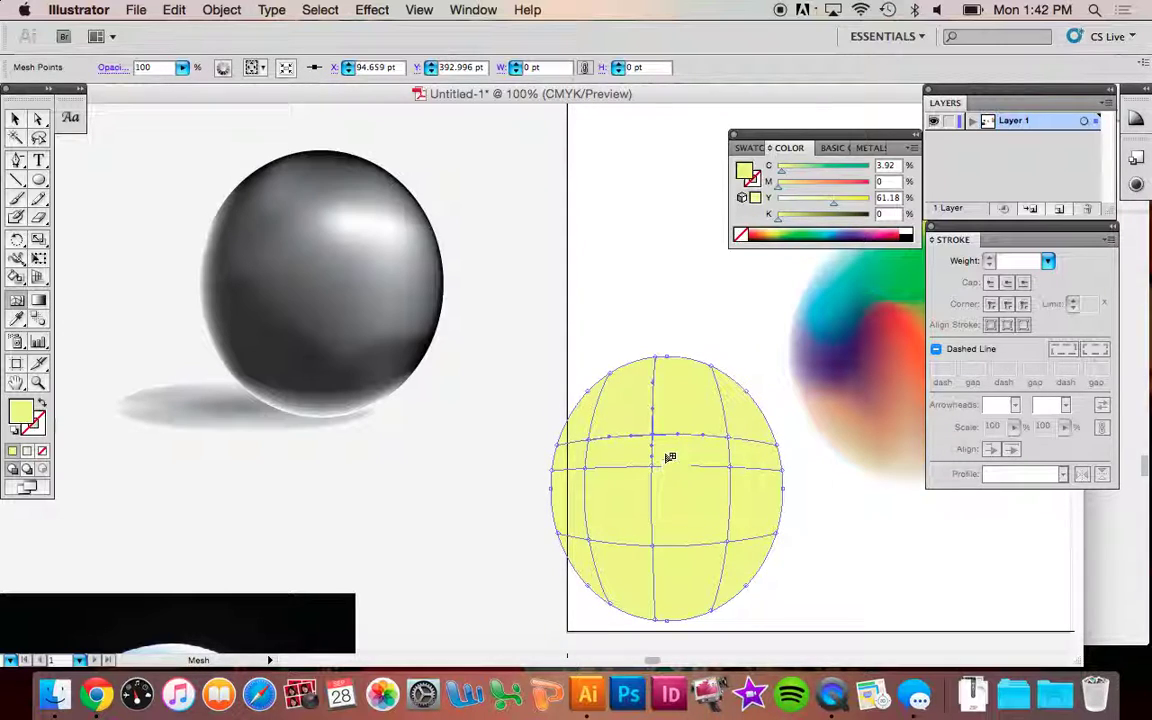
click(669, 437)
click(701, 498)
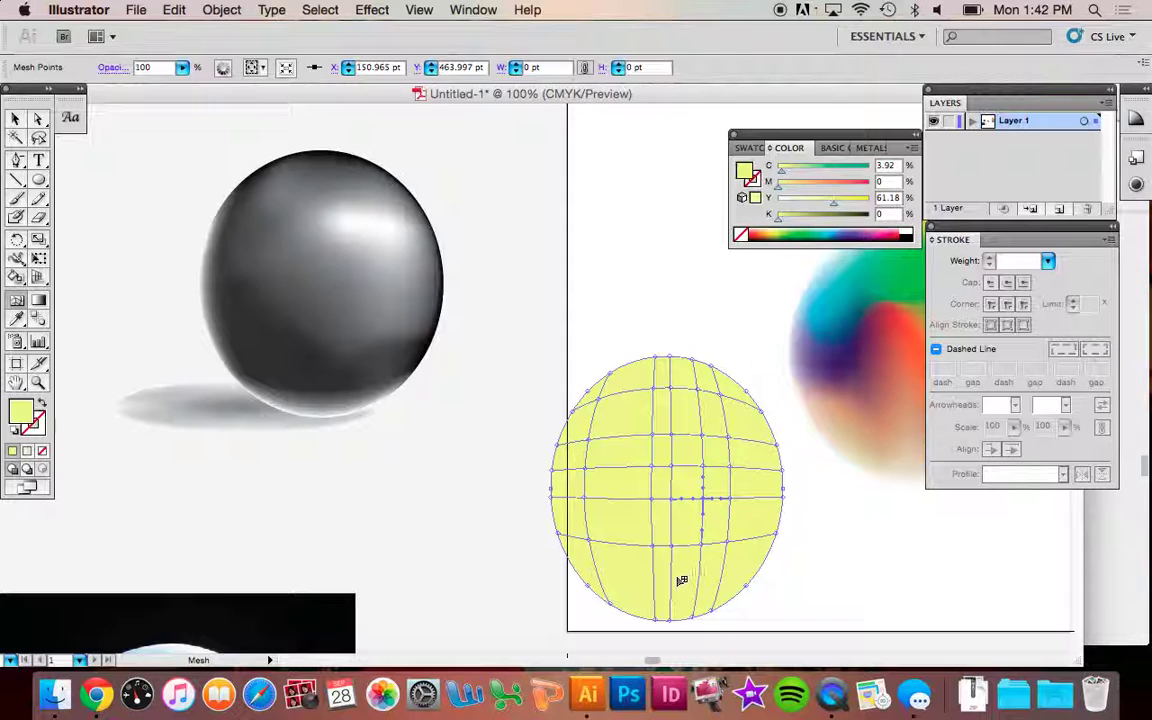
click(628, 580)
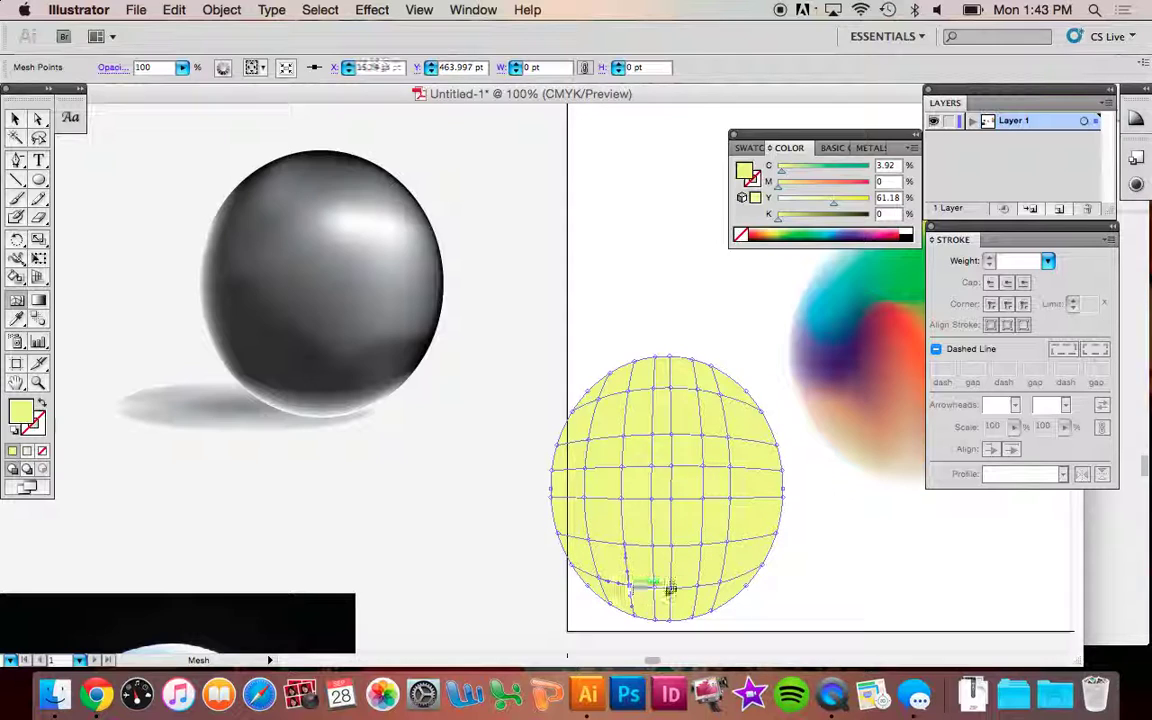
click(767, 488)
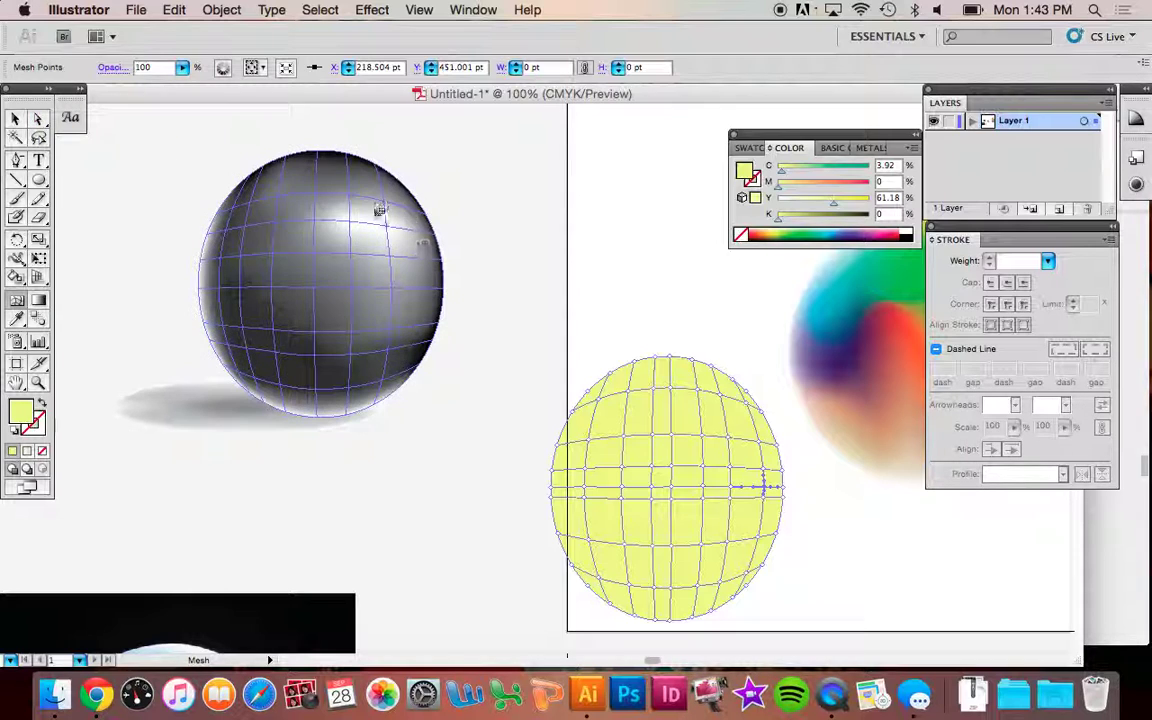
click(405, 320)
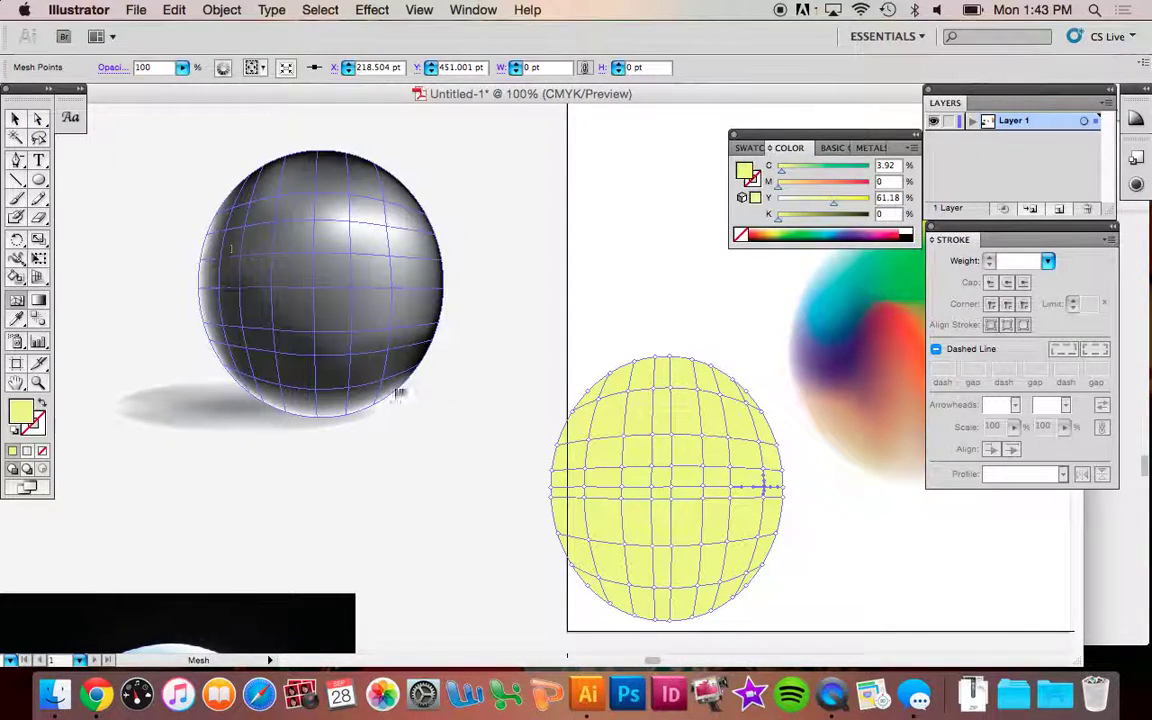
click(168, 190)
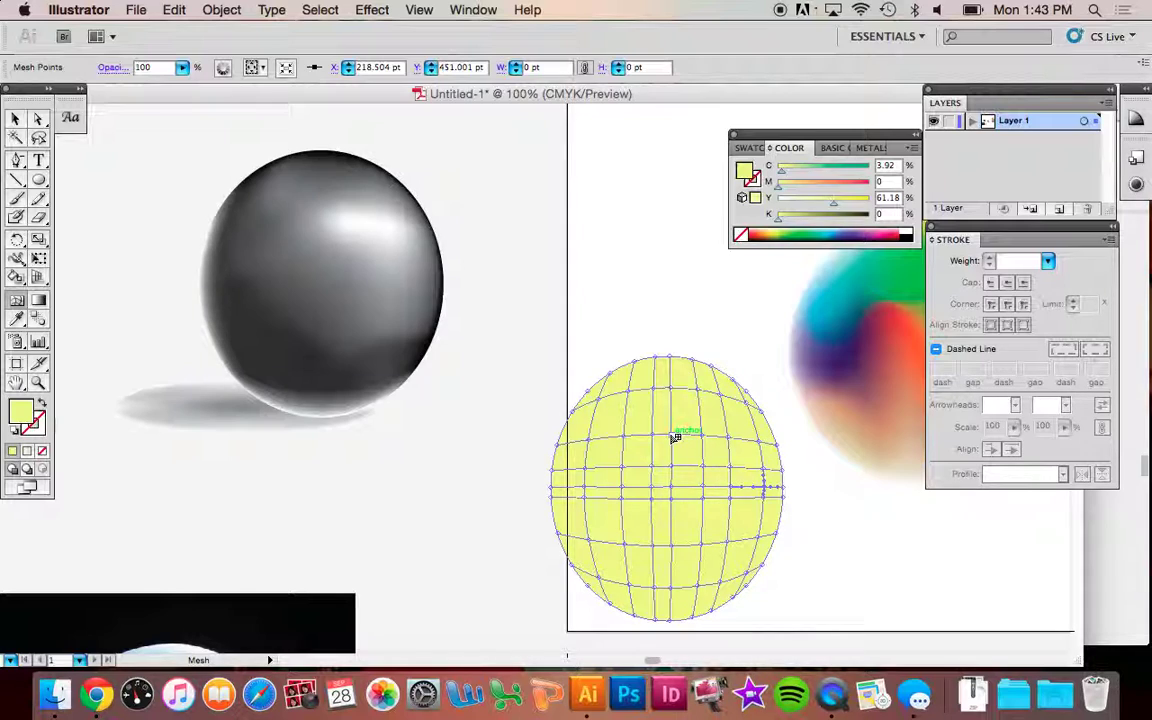
- Delete the two central vertical mesh lines and three horizontal lines around the middle of the yellow ellipse
key(super+z)
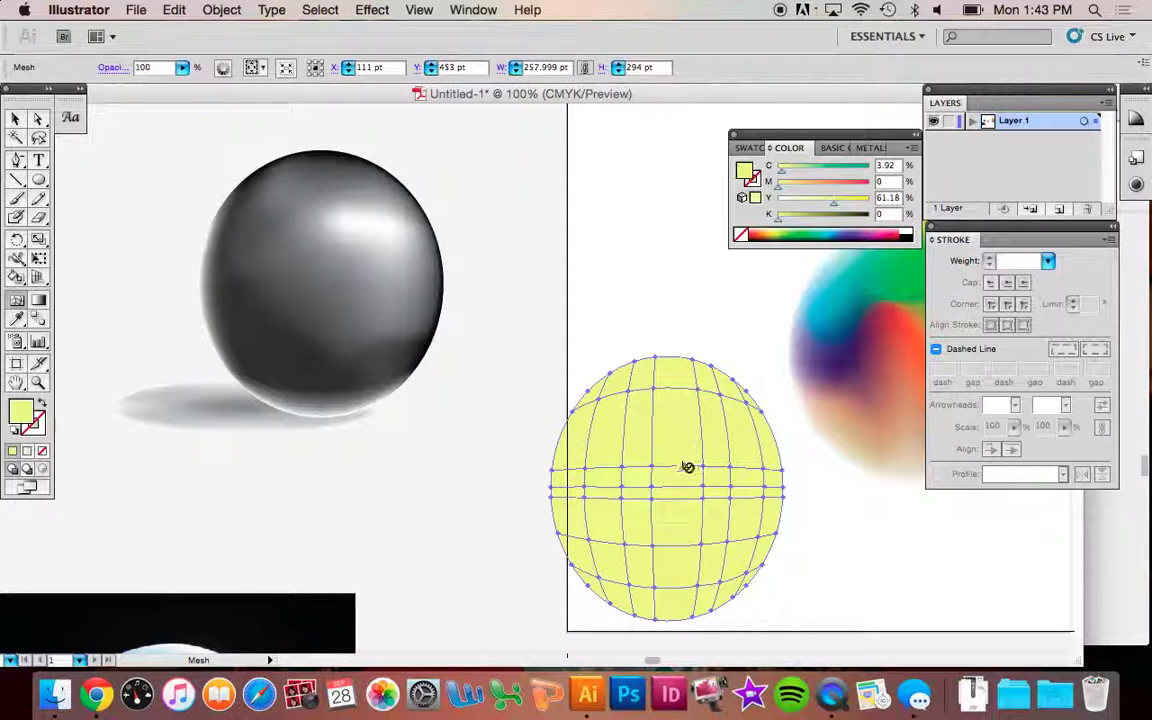
key(super+z)
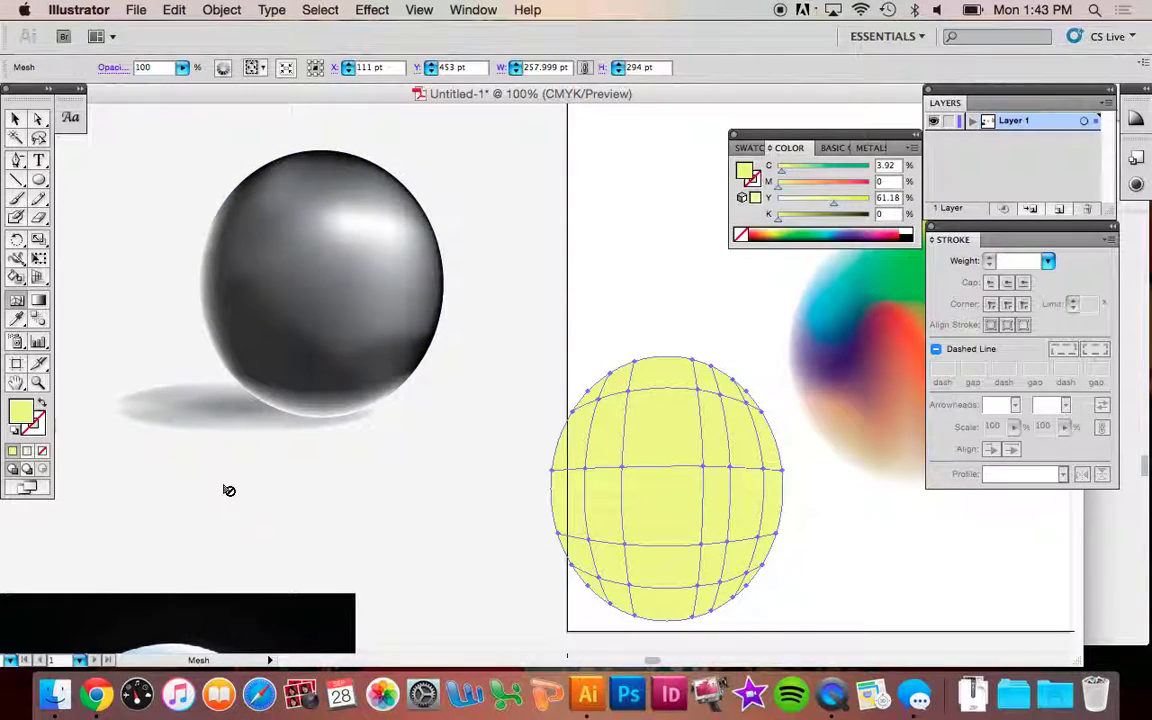
- Move the tan circle below the artboard slightly closer to the moon photo and activate the Direct Selection tool
scroll(273, 482, down, 5)
scroll(300, 475, down, 6)
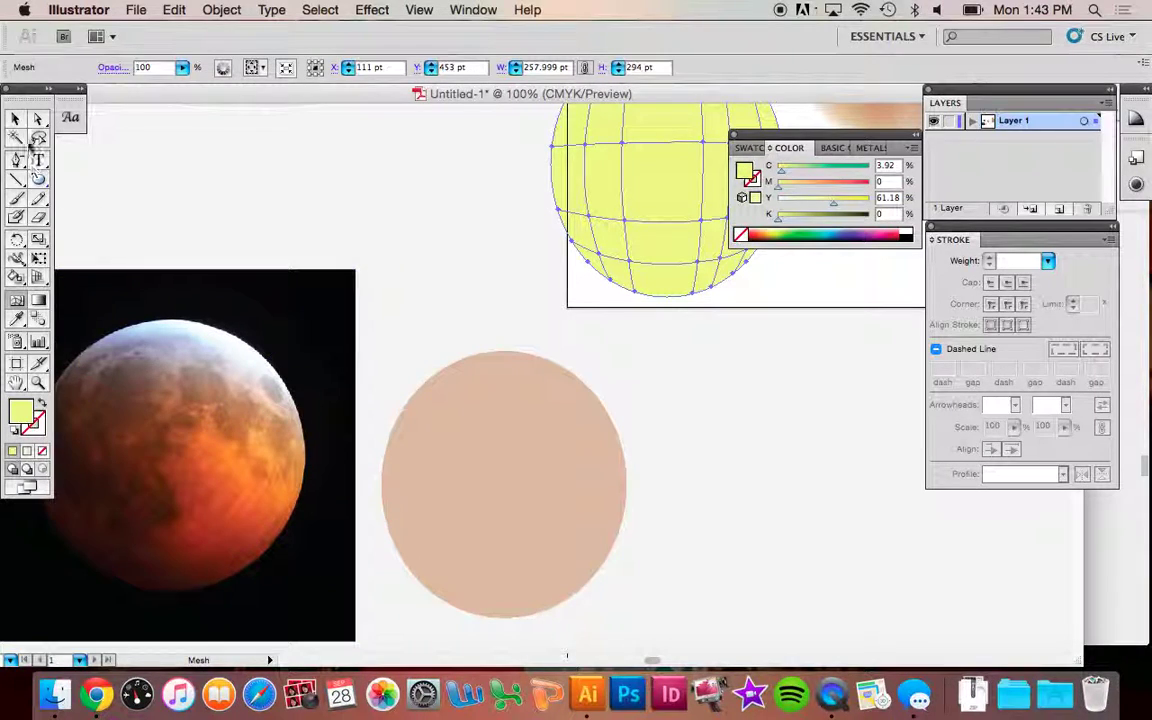
click(38, 118)
click(525, 507)
key(super+shift+a)
click(15, 118)
drag(511, 505, 500, 500)
click(694, 514)
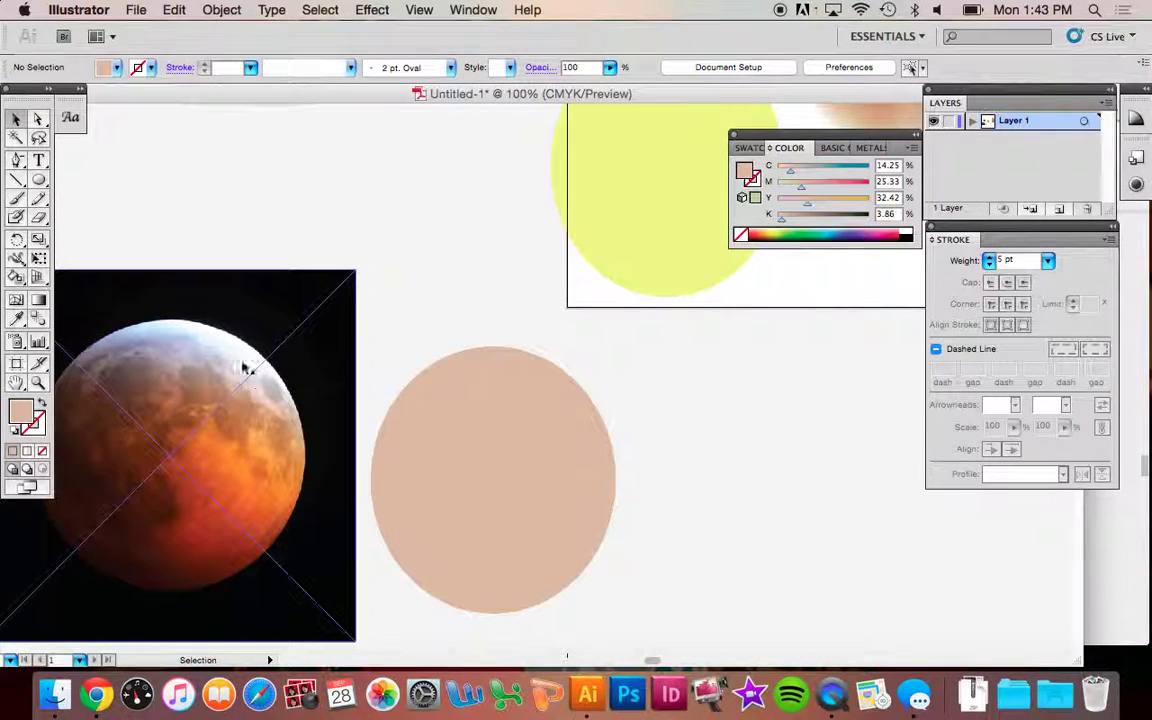
click(38, 118)
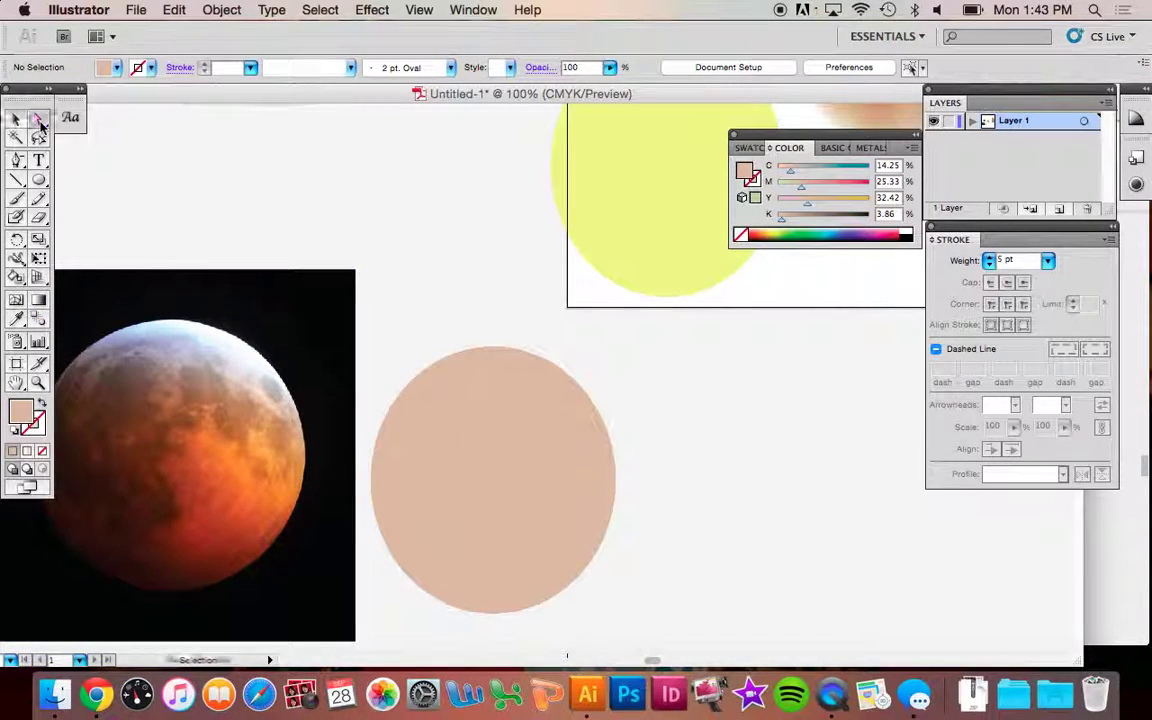
- Colour the selected mesh points along the upper part of the tan circle near-white, sampled from the moon photo's bright upper edge
click(533, 360)
click(536, 360)
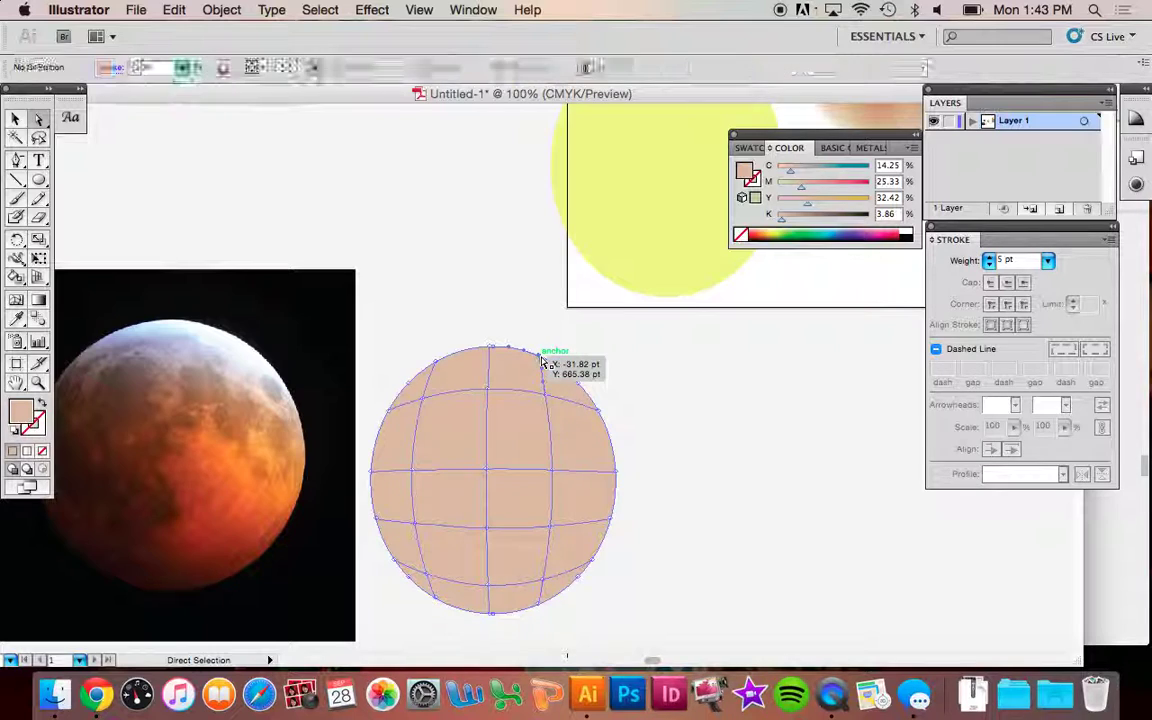
click(493, 351)
drag(531, 357, 607, 411)
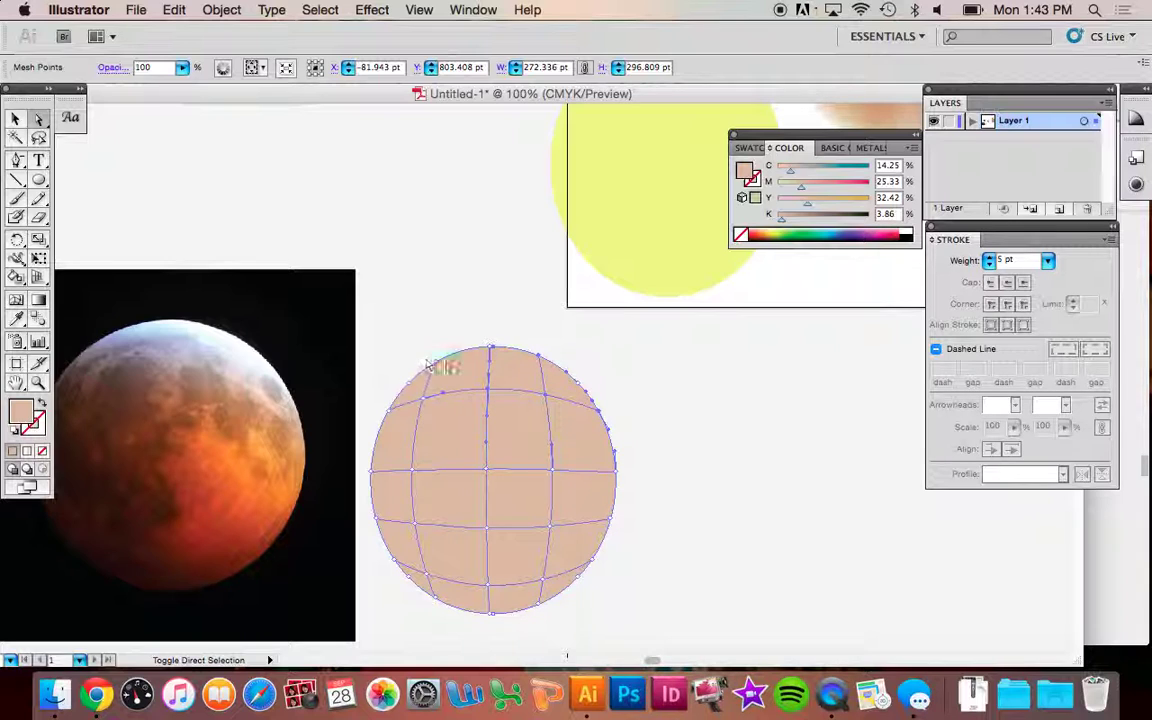
shift+click(309, 316)
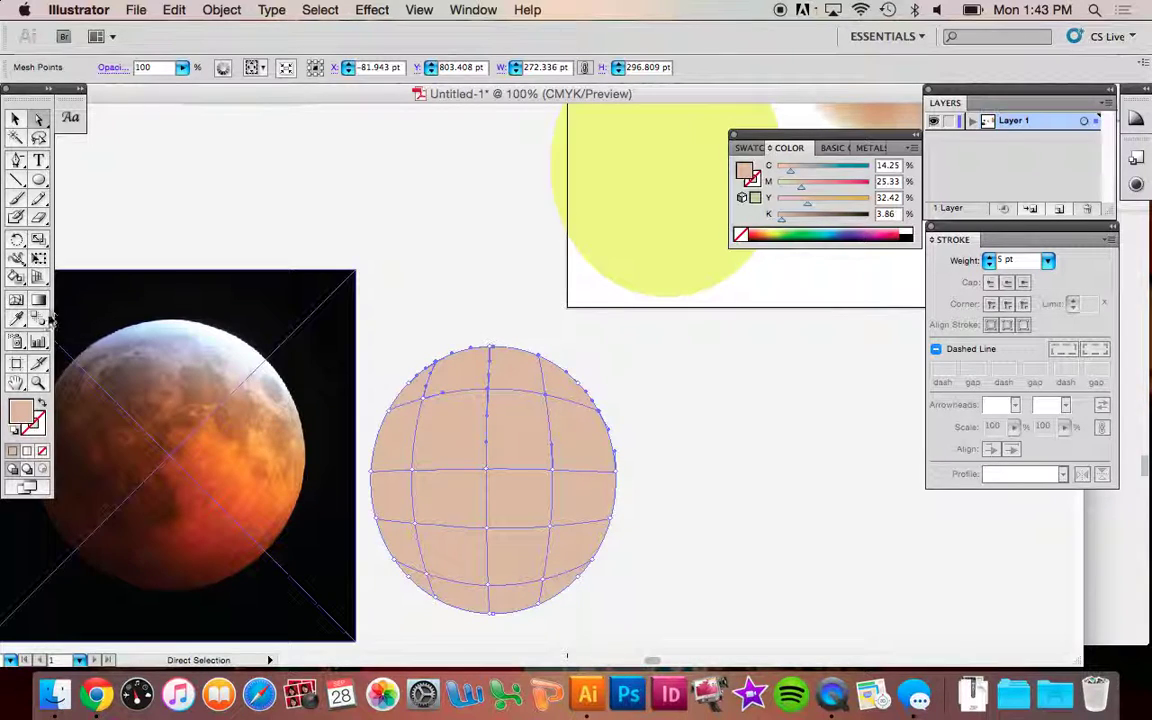
click(16, 320)
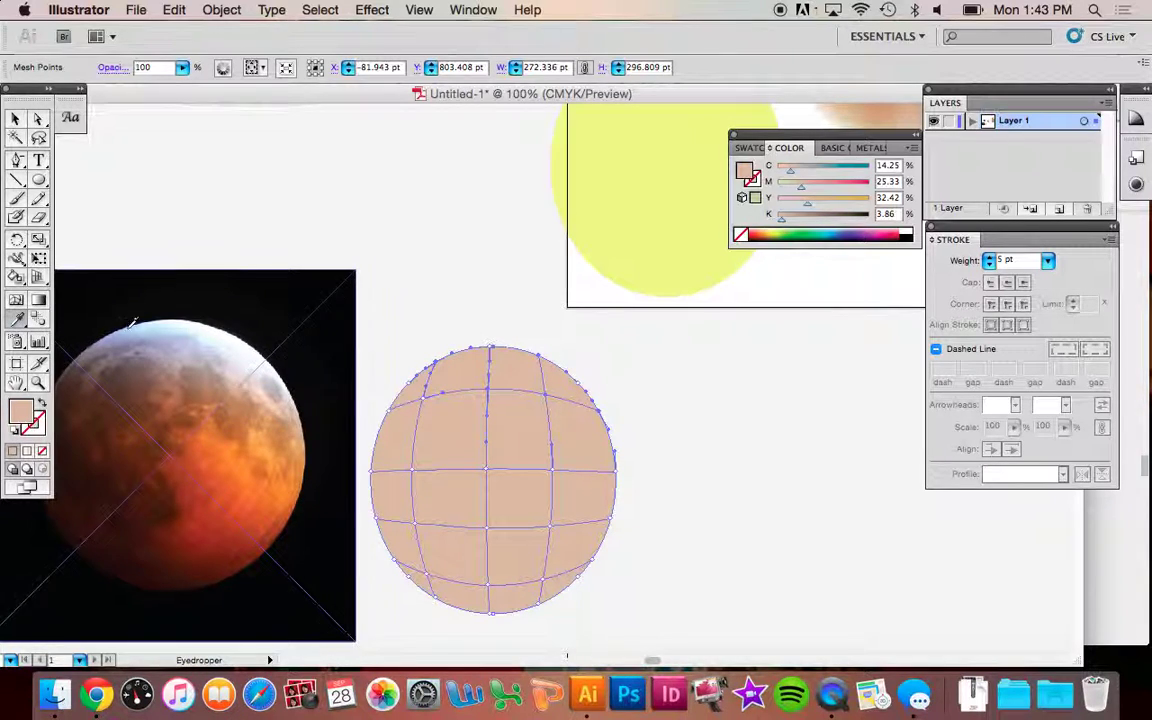
click(212, 324)
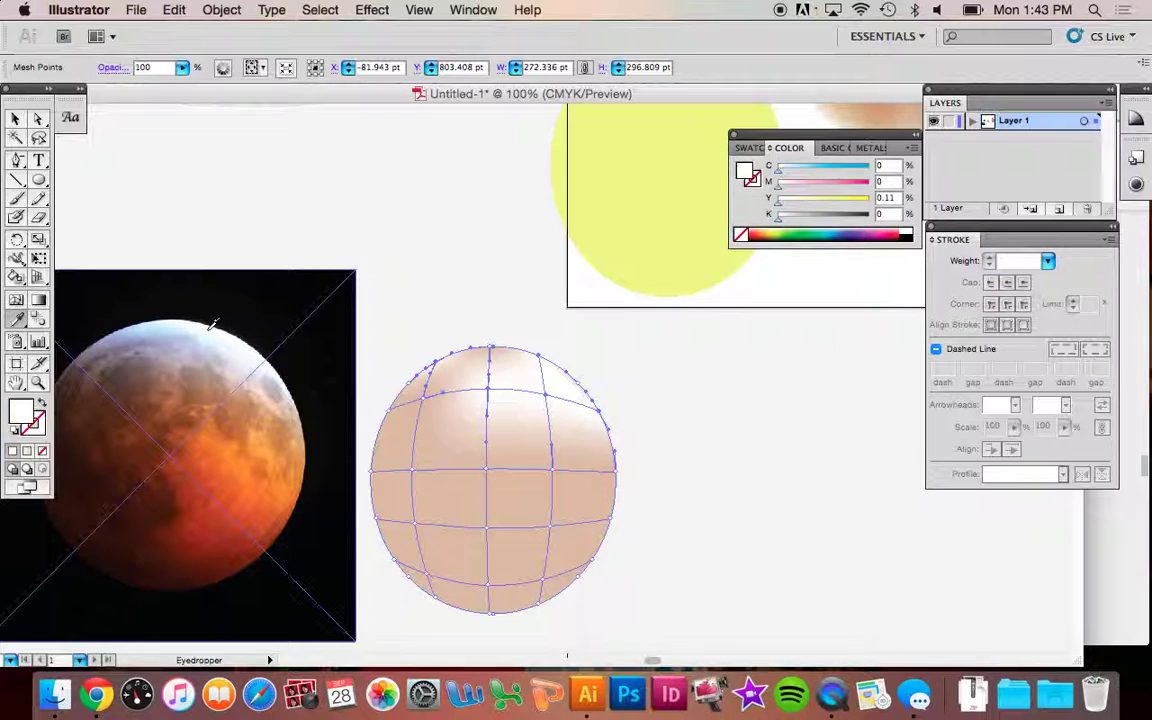
- Try to colour the circle's topmost central mesh point pale blue, sampled from the moon's bright upper edge
click(38, 119)
click(500, 352)
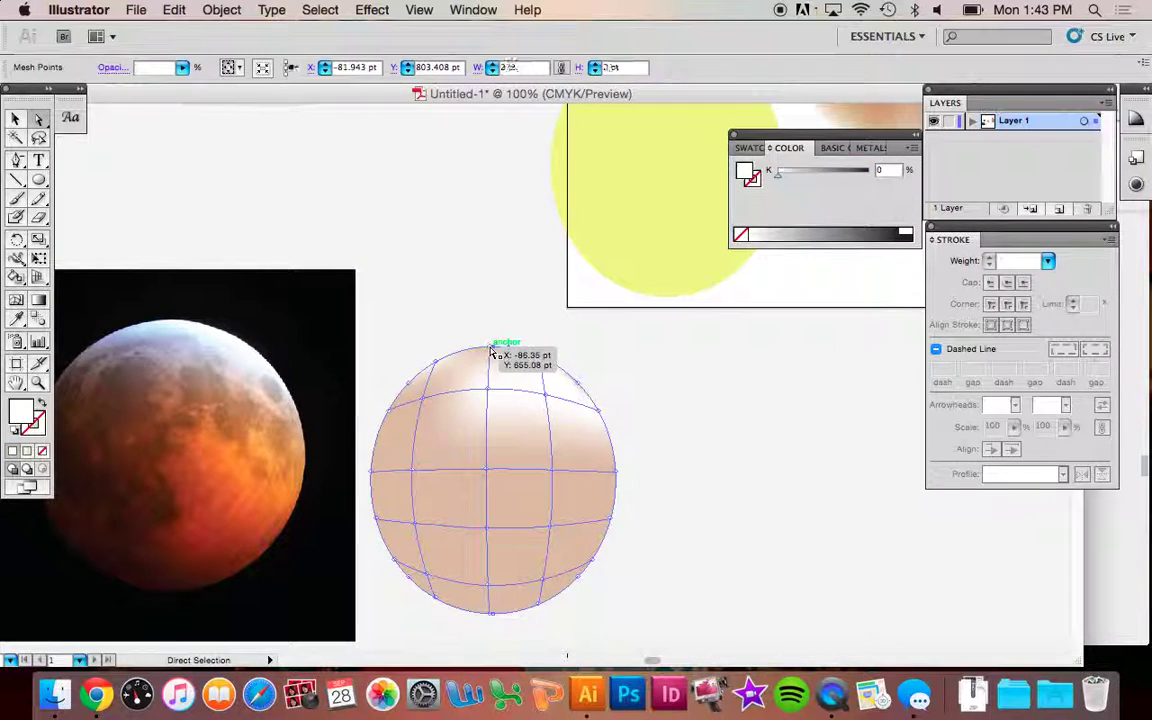
click(16, 319)
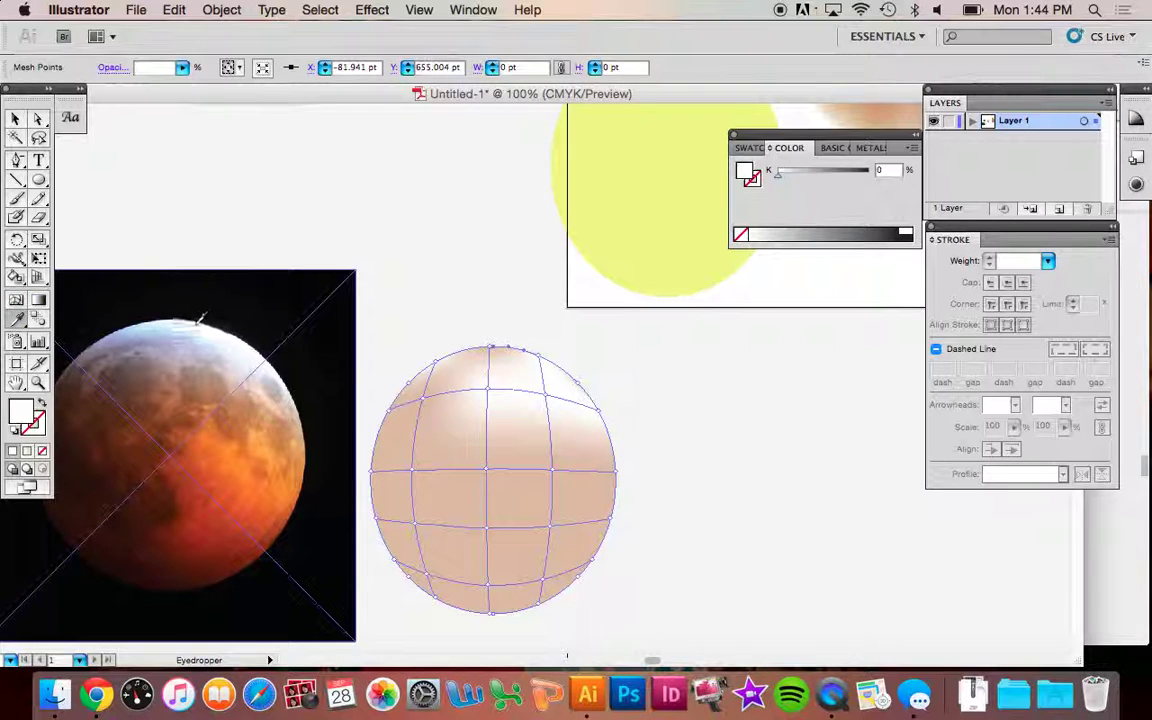
click(186, 323)
click(38, 119)
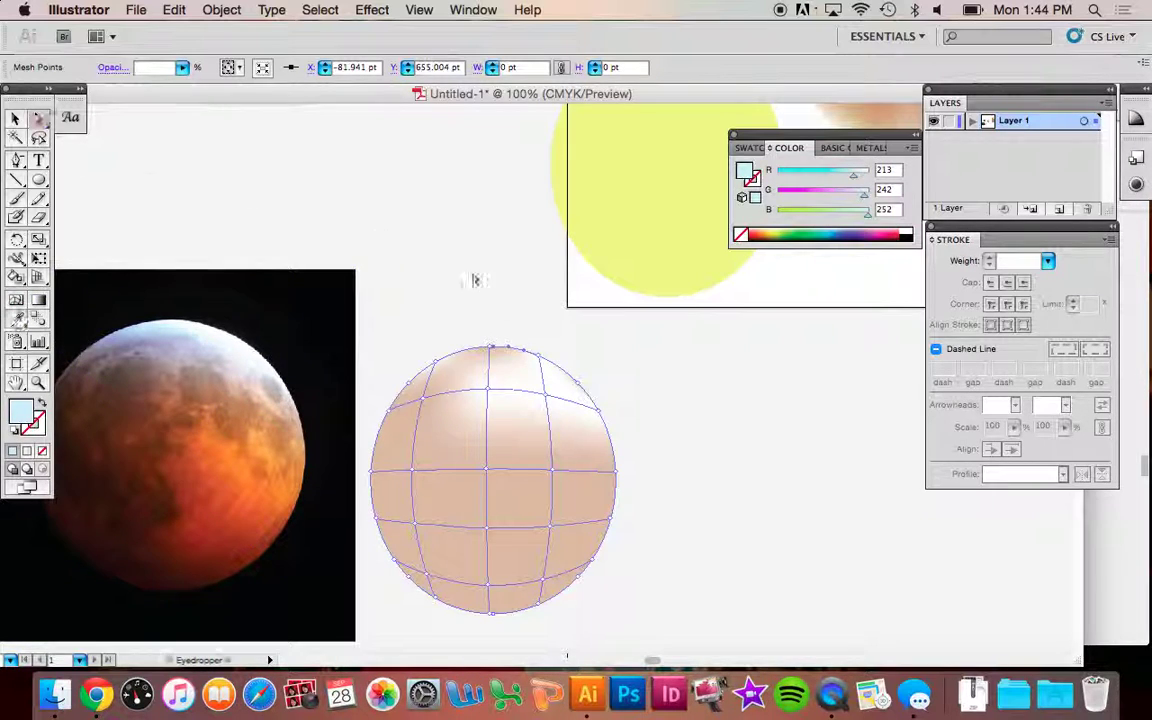
click(450, 300)
click(493, 352)
shift+click(200, 322)
click(17, 322)
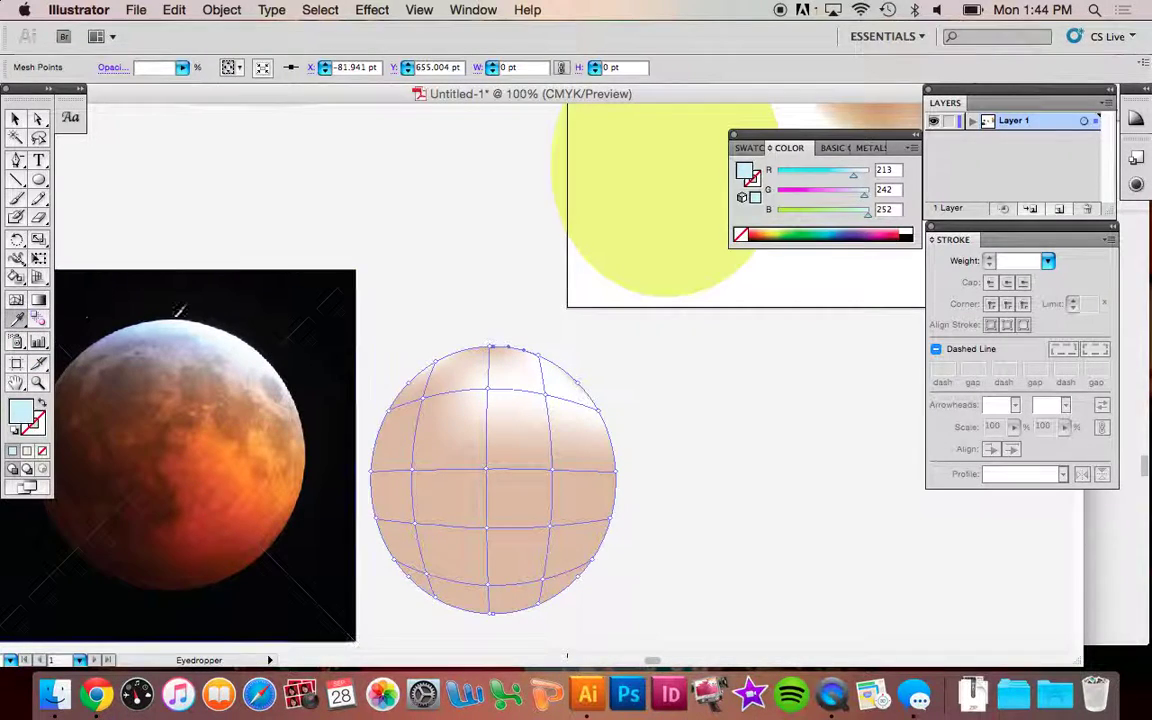
click(180, 326)
key(v)
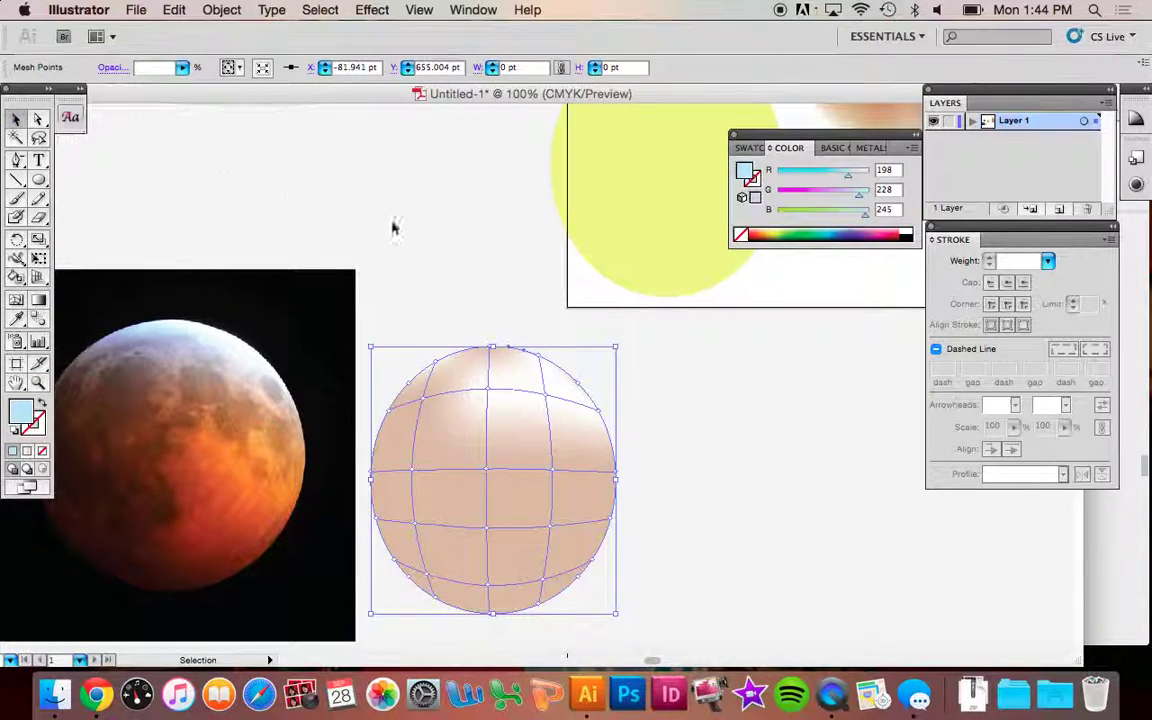
key(a)
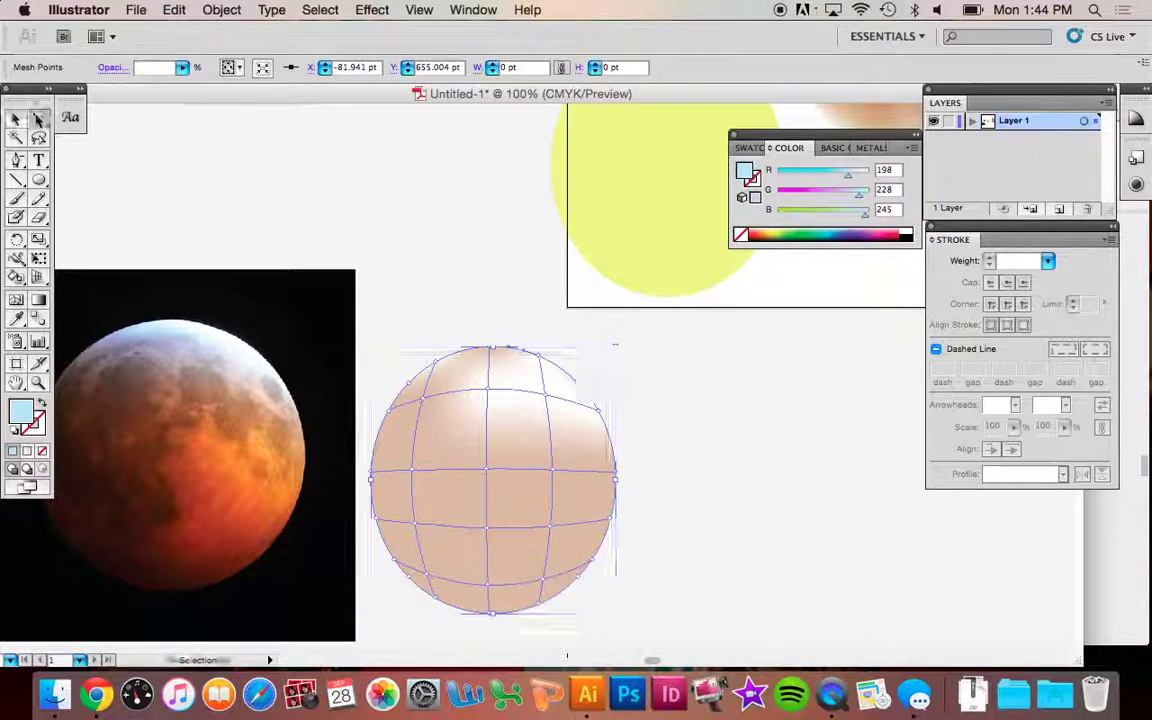
- Colour the mesh points around the circle's middle right orange (RGB 255, 163, 79), sampled from the moon photo
click(616, 471)
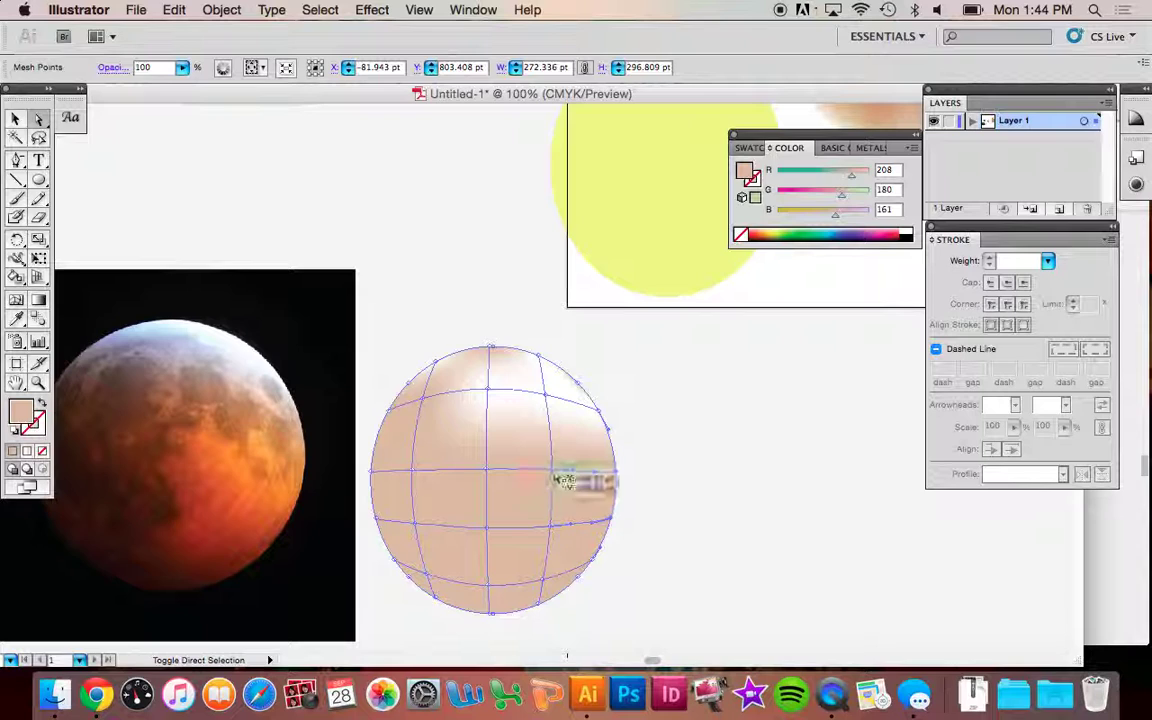
shift+click(239, 465)
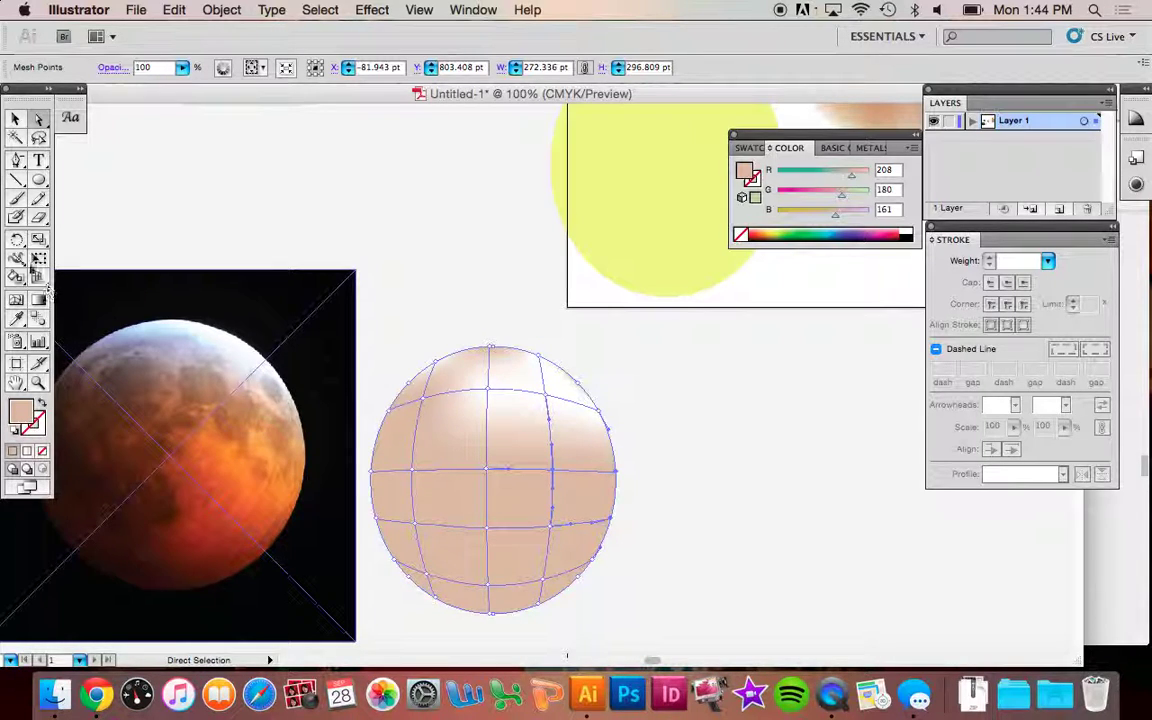
click(18, 319)
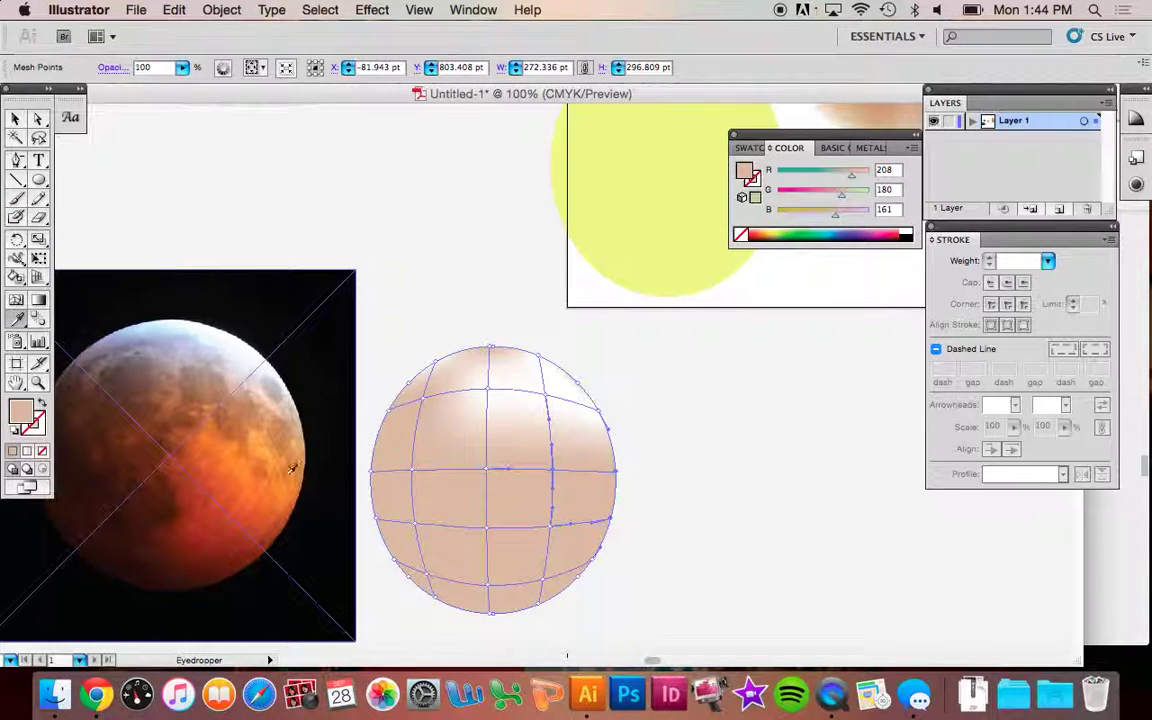
click(268, 446)
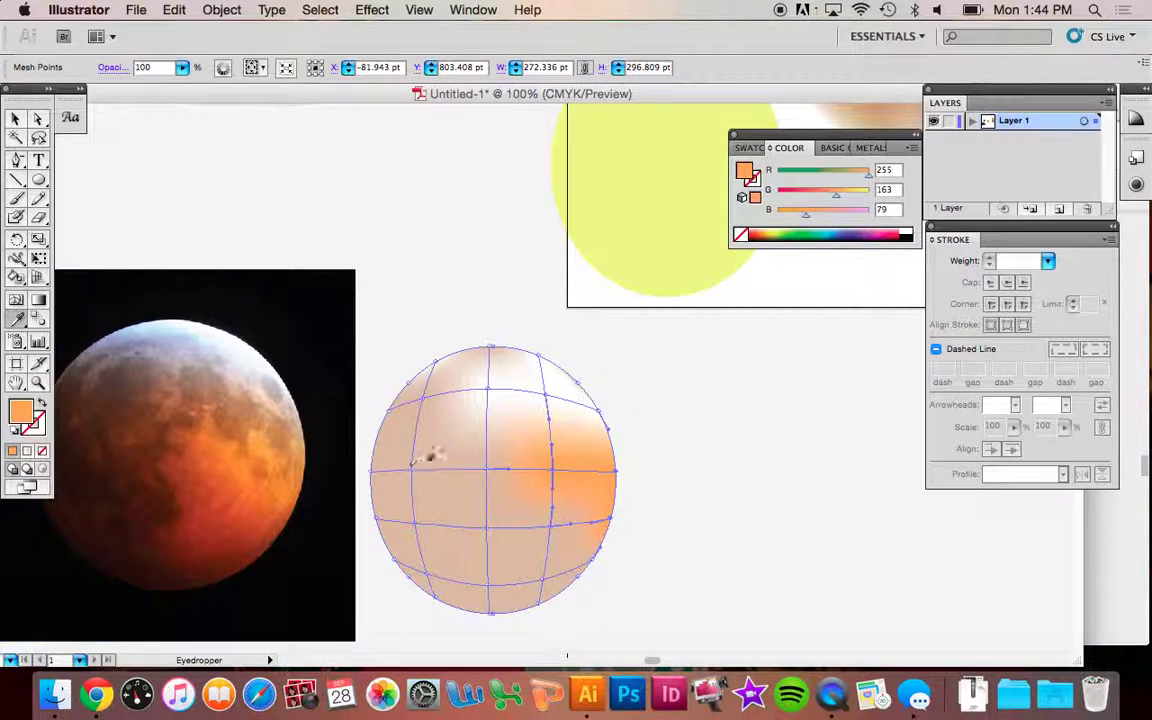
- Colour the circle's lower-right mesh points dark red (RGB 147, 43, 27), sampled from the moon's lower right, and deselect the circle
click(40, 120)
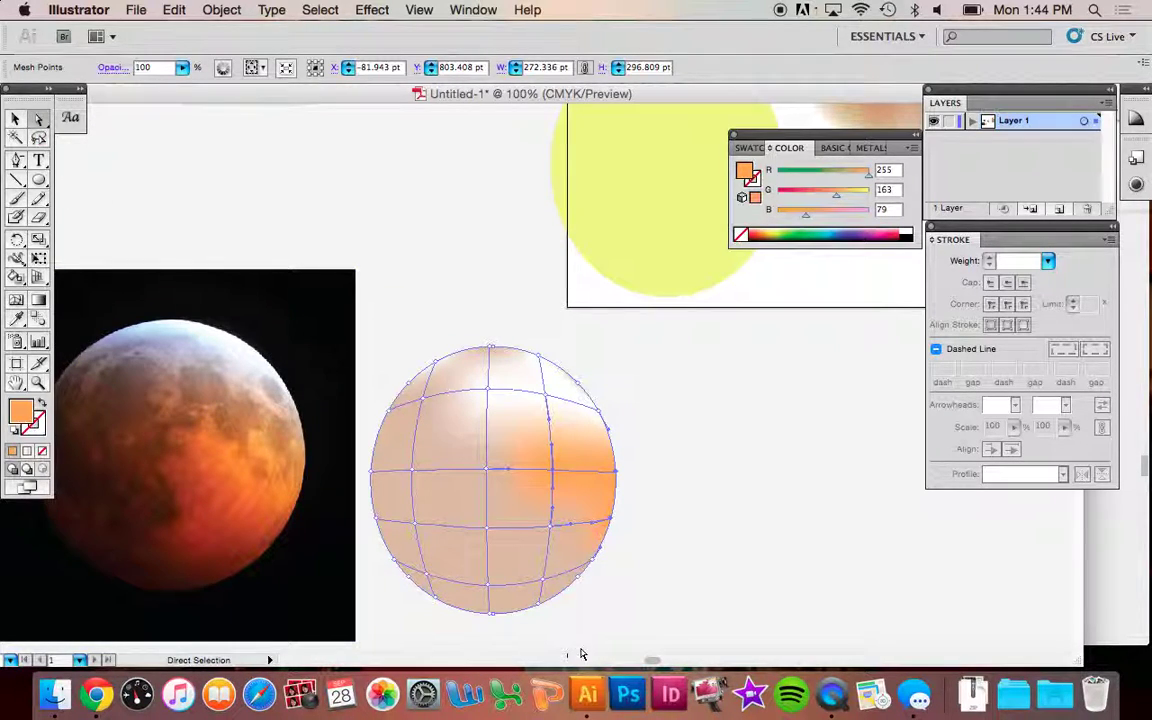
click(589, 571)
click(548, 586)
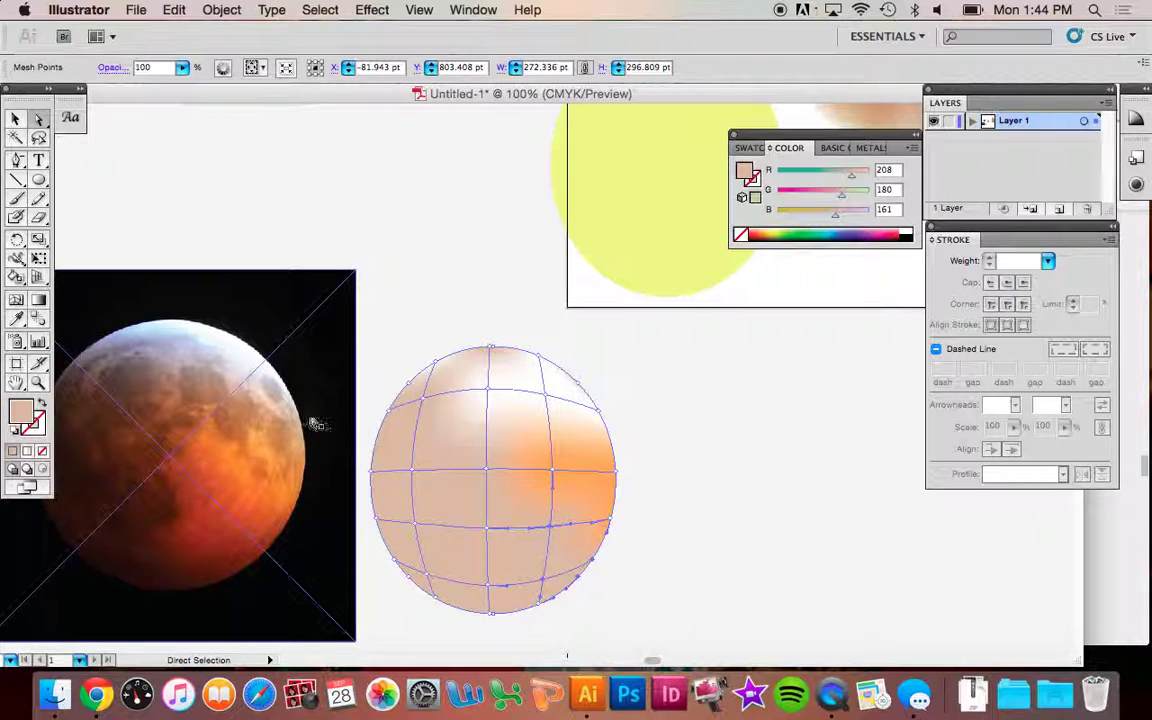
key(i)
click(231, 538)
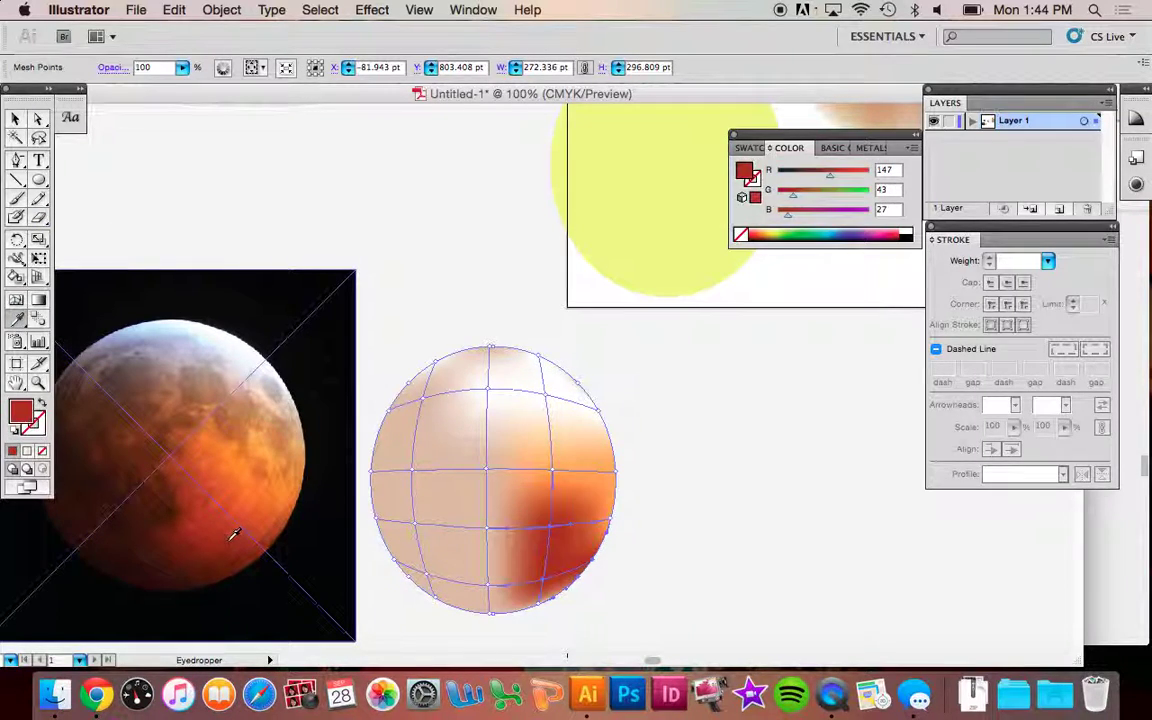
click(15, 118)
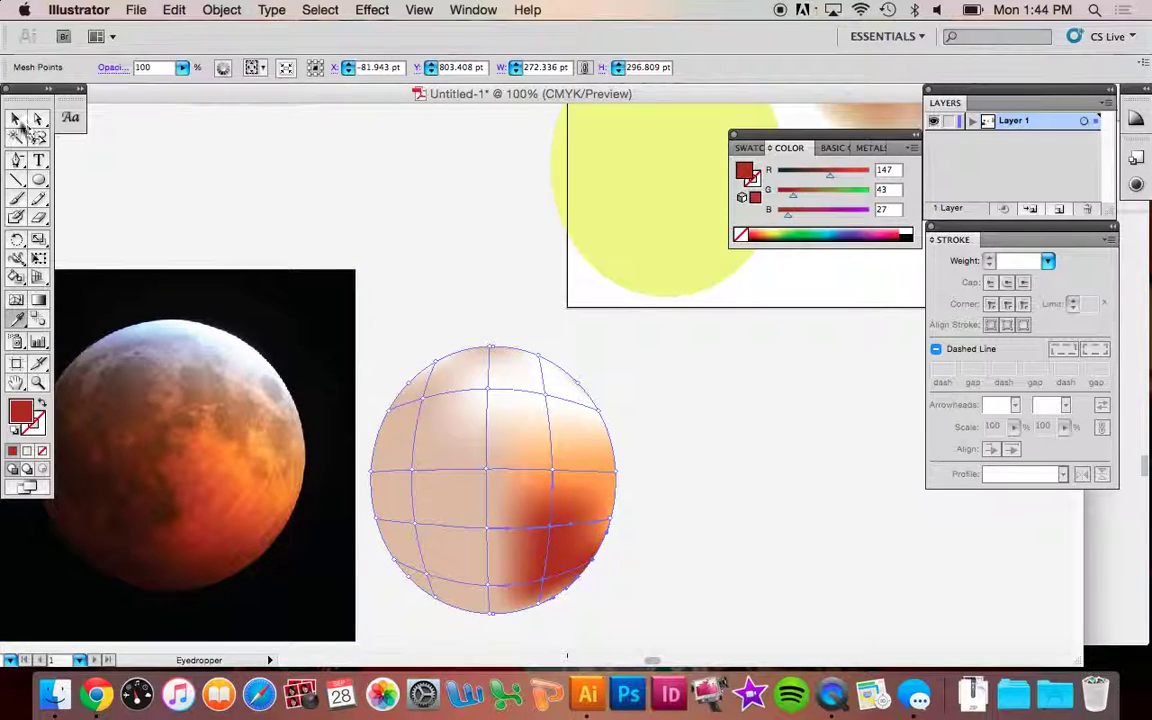
click(652, 502)
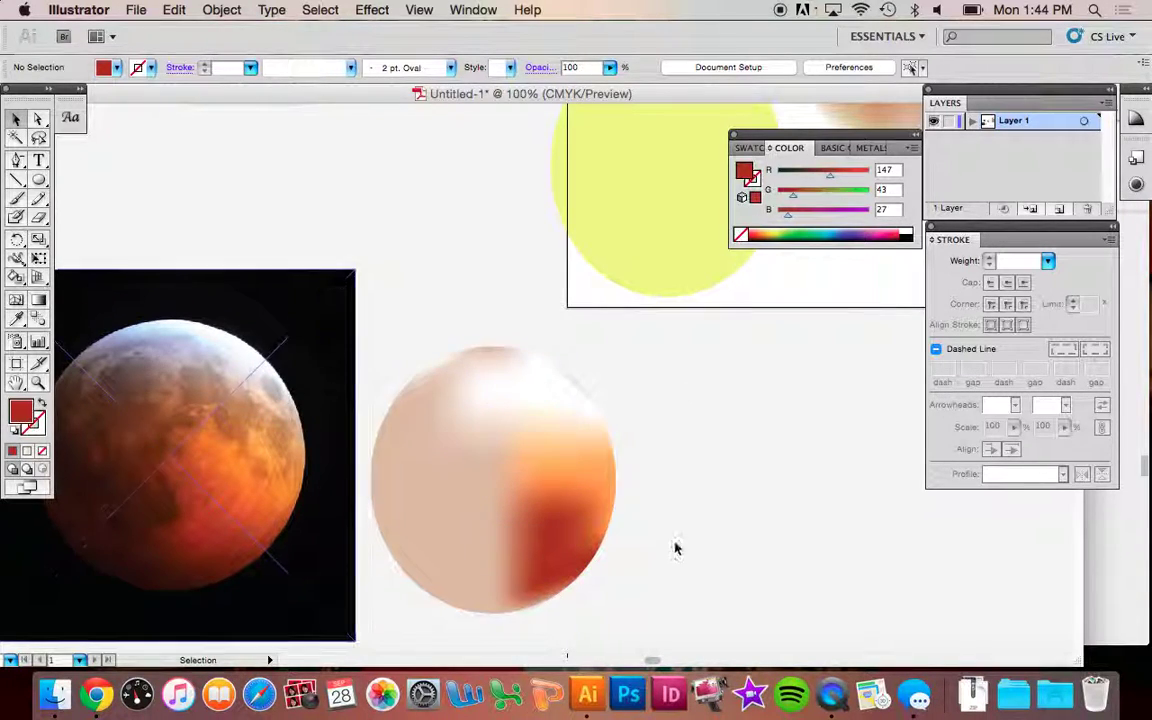
scroll(875, 477, up, 10)
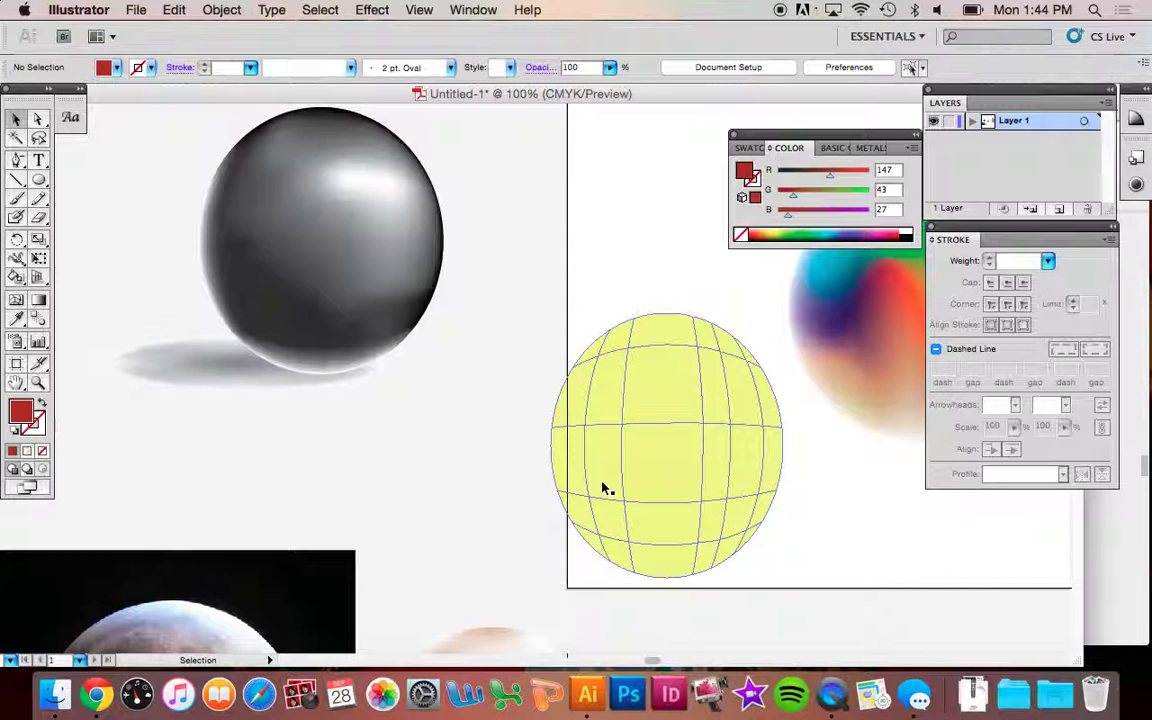
click(222, 9)
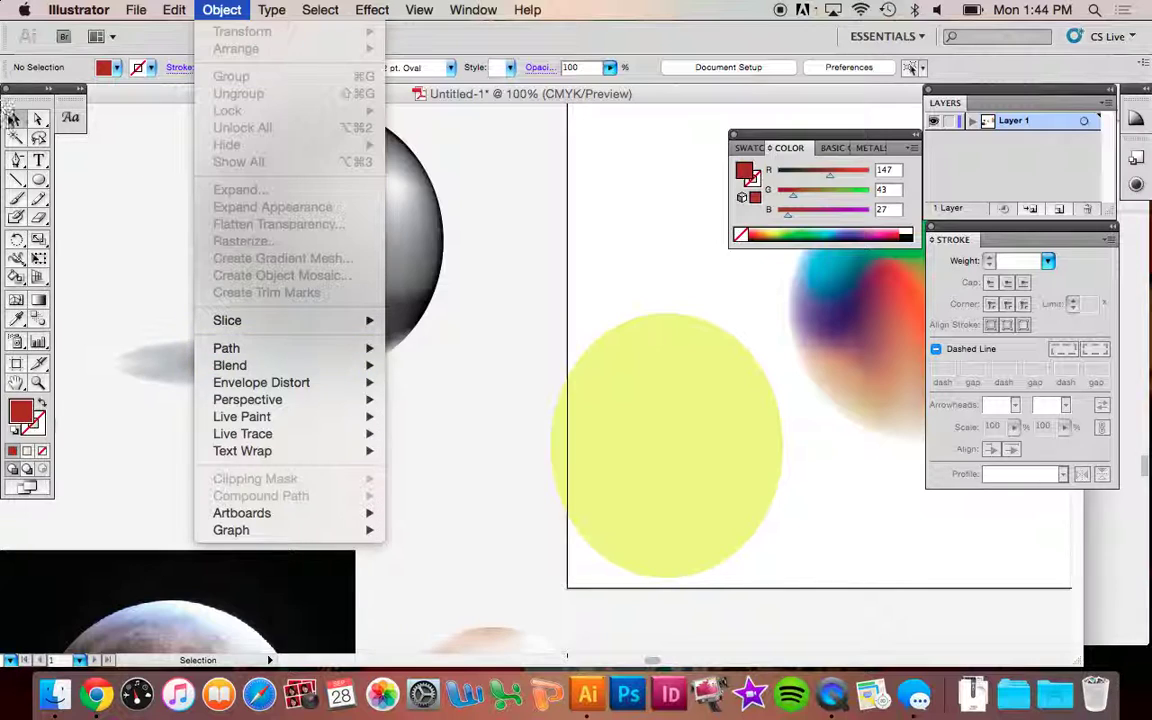
click(445, 278)
click(650, 386)
click(222, 9)
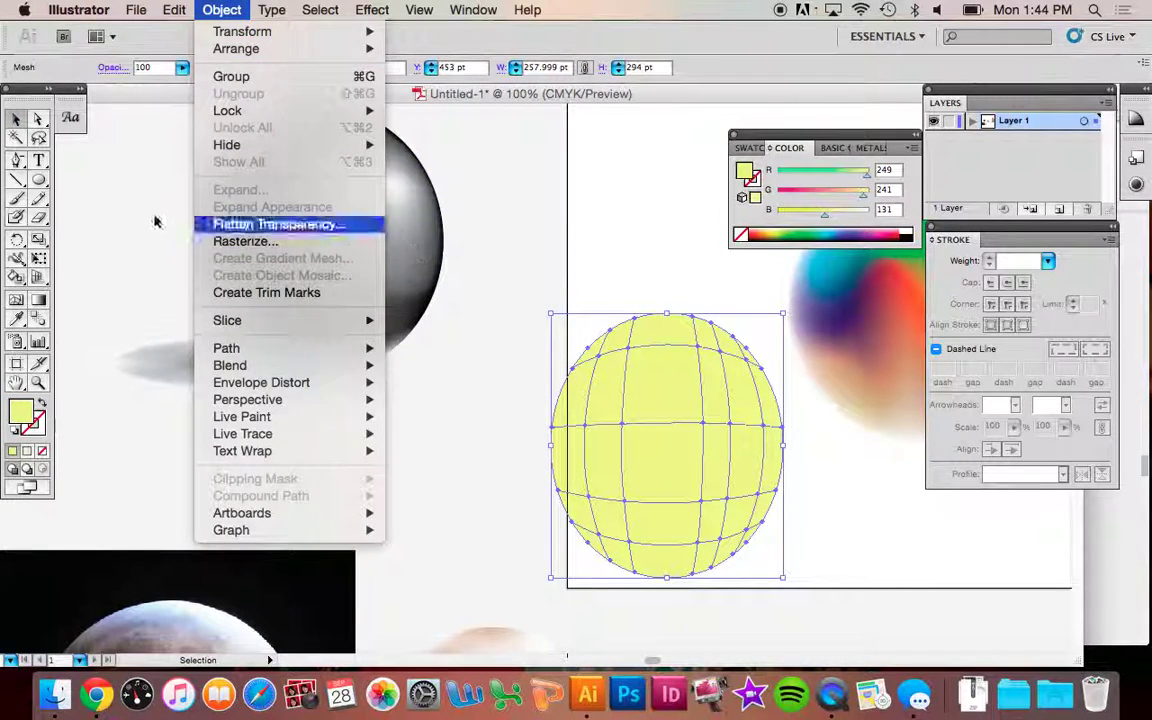
- Draw a smaller yellow ellipse above the yellow mesh ellipse, across the artboard's edge, and start creating a gradient mesh from it
click(39, 180)
drag(505, 131, 671, 281)
click(222, 9)
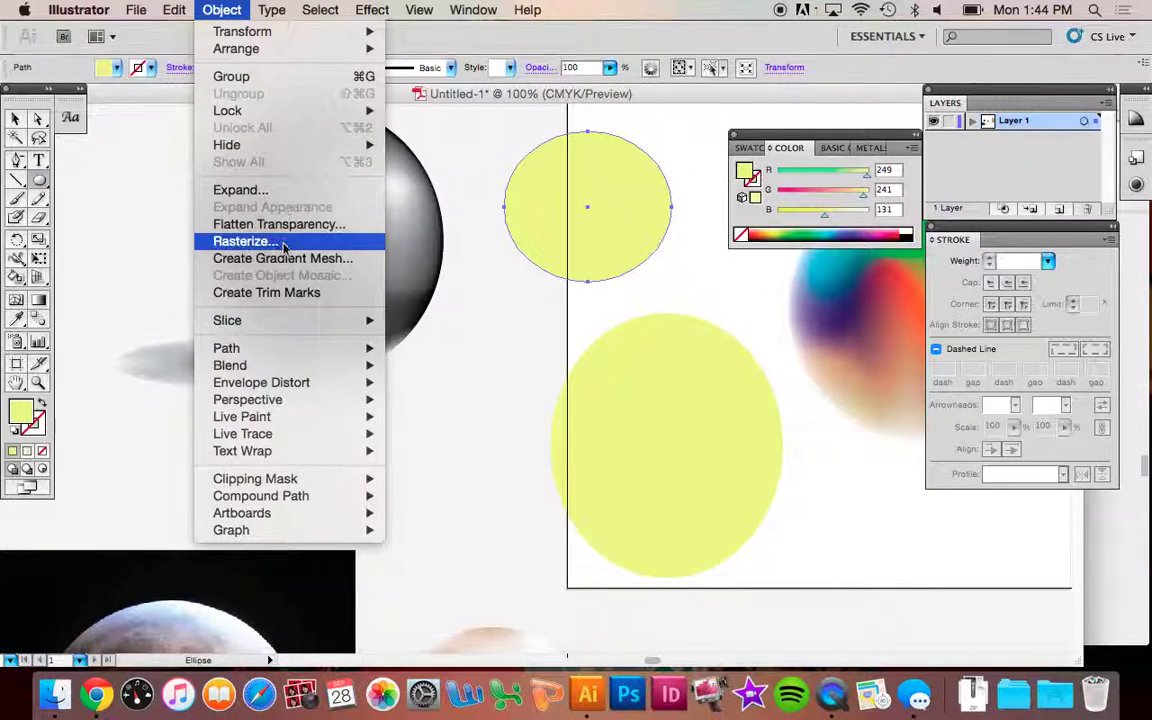